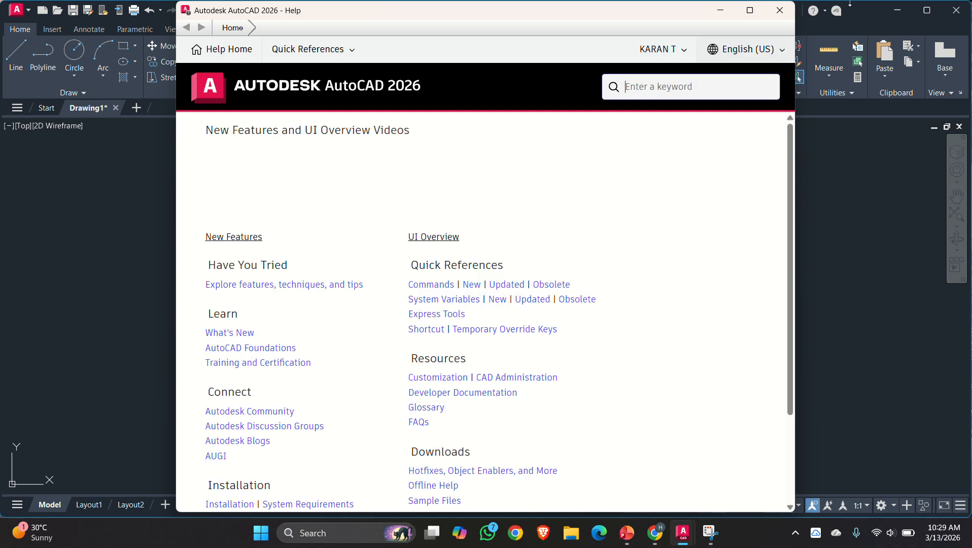
# - Close the Help window and review the earlier commands in the expanded command history
pyautogui.click(781, 11)
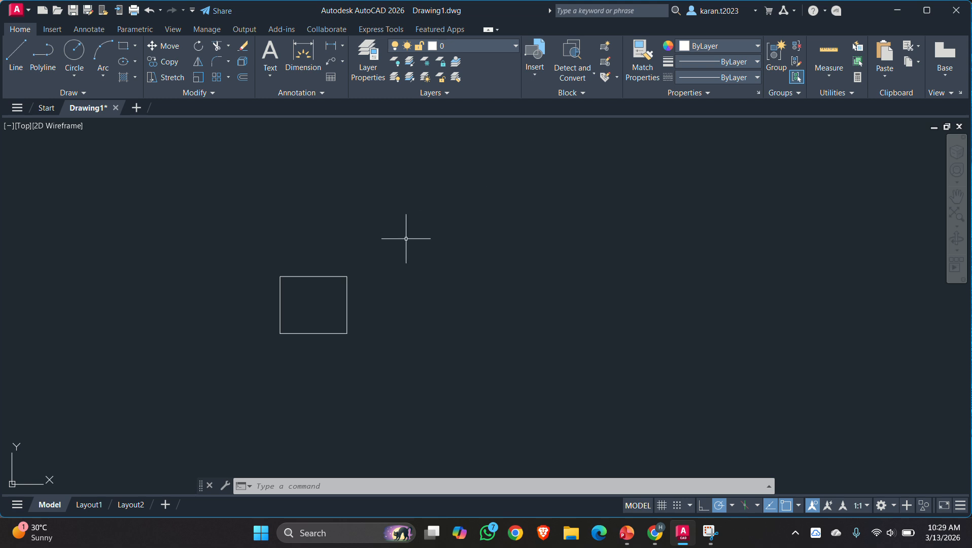
pyautogui.press('F2')
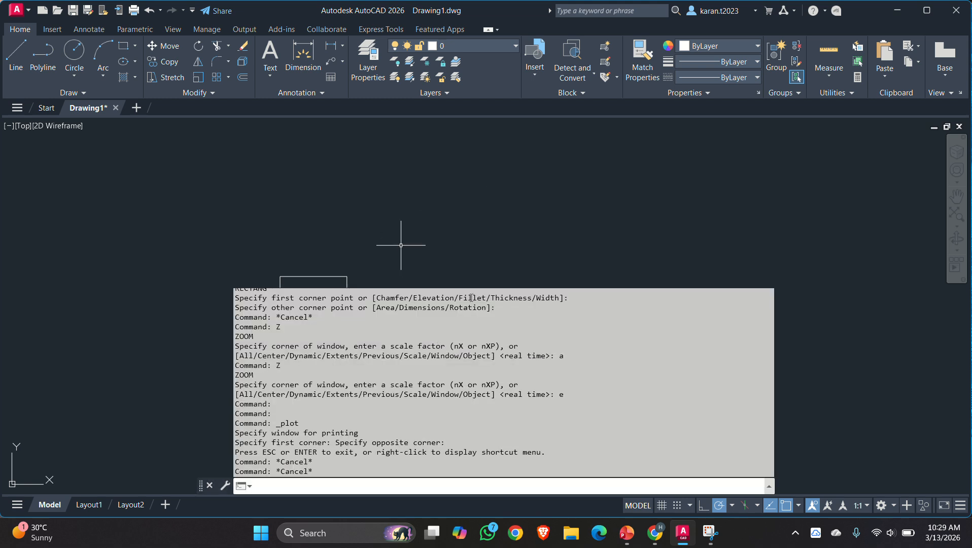
pyautogui.scroll(5, 405, 351)
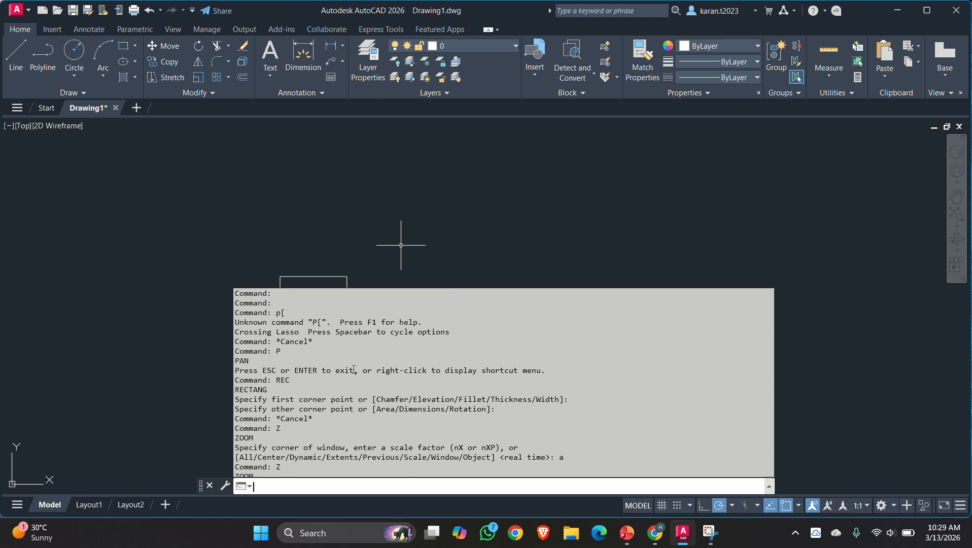
pyautogui.scroll(1, 354, 374)
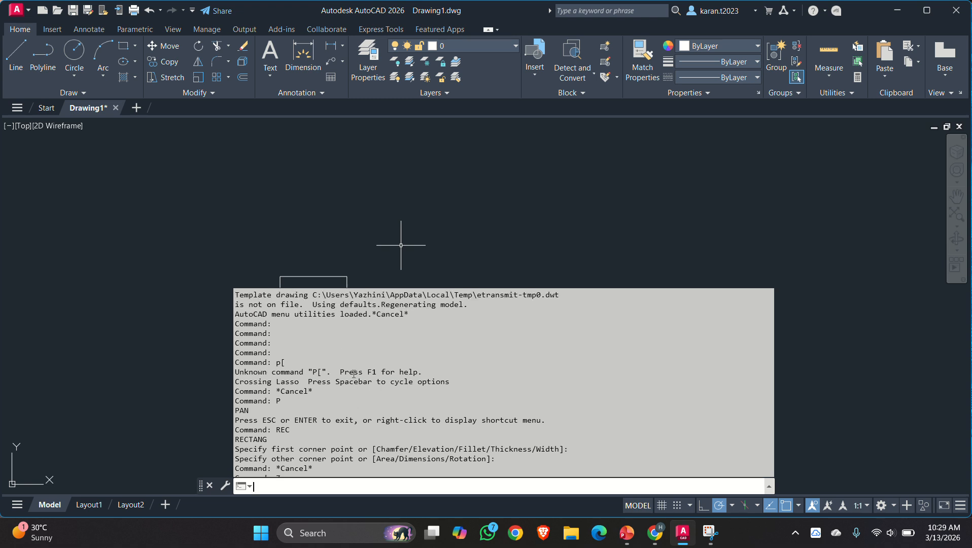
pyautogui.scroll(-2, 353, 374)
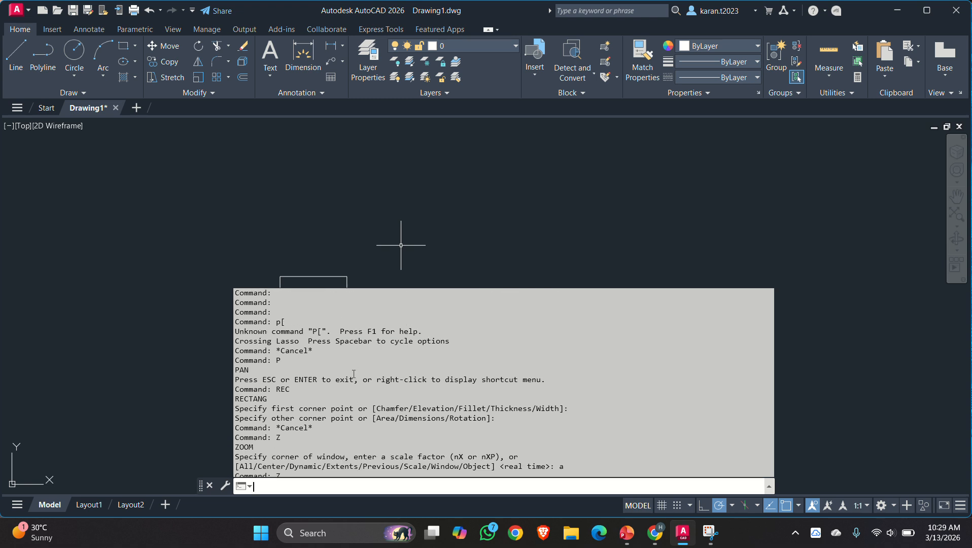
pyautogui.press('Escape')
pyautogui.press('Escape')
pyautogui.press('Escape')
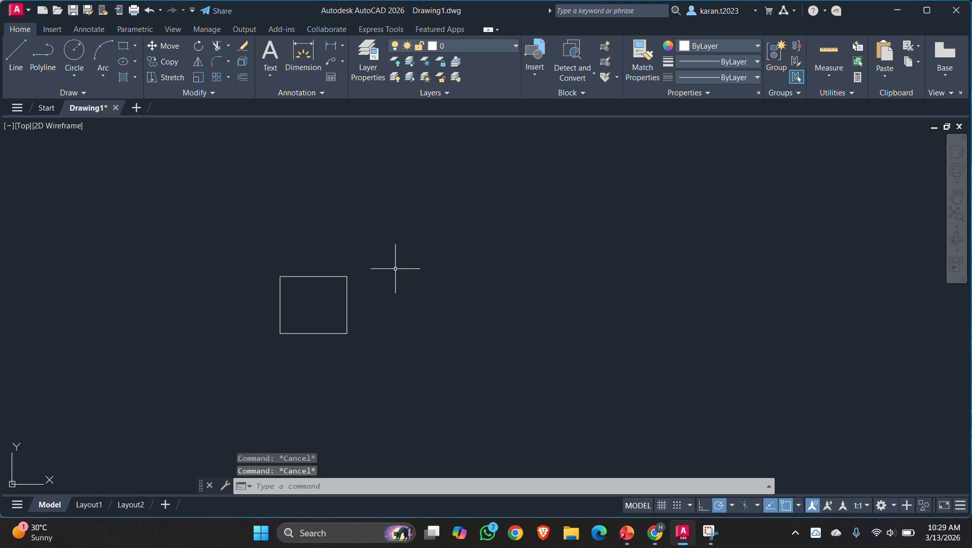
# - Draw a closed four-sided outline with a slanted left side using the Line command, above and to the right of the existing rectangle
pyautogui.scroll(6, 398, 254)
pyautogui.scroll(-4, 393, 257)
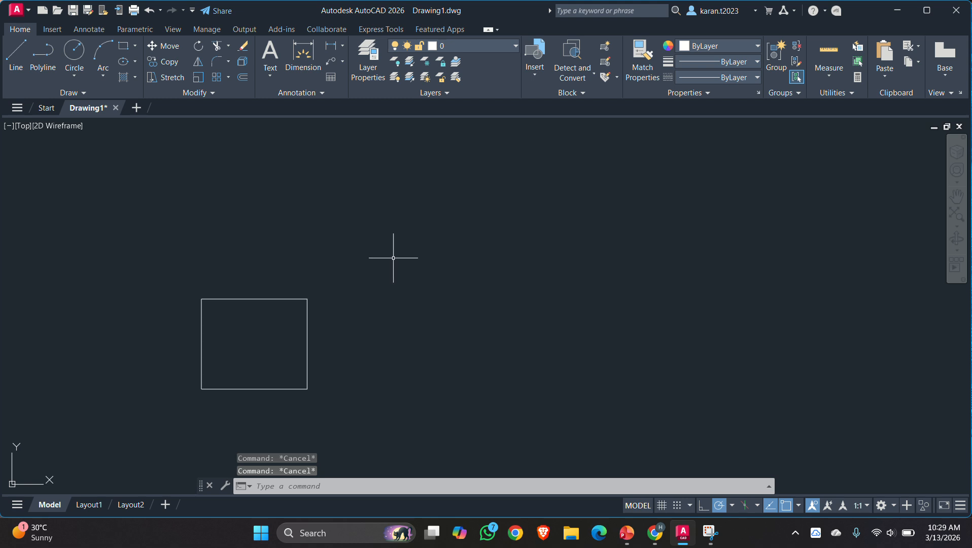
pyautogui.press('l')
pyautogui.press('Return')
pyautogui.click(393, 275)
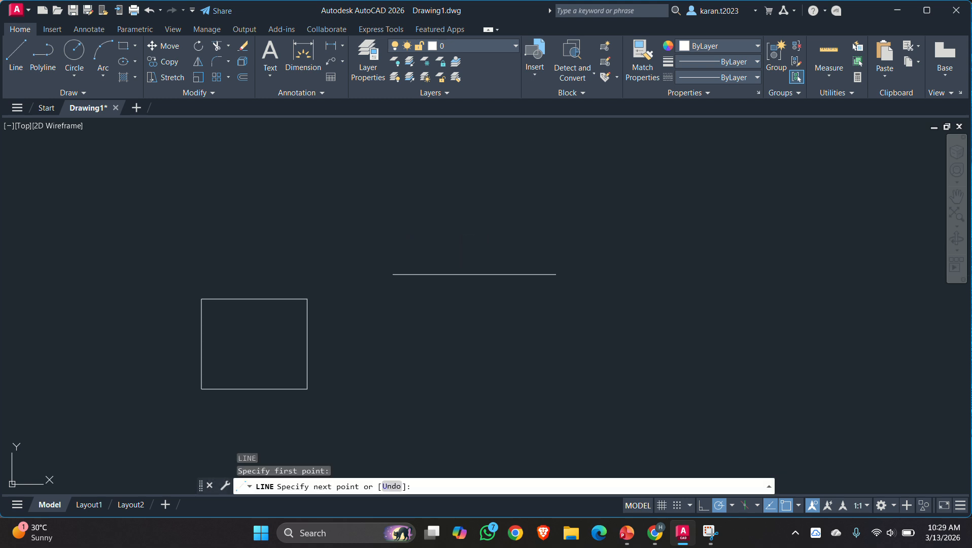
pyautogui.click(556, 275)
pyautogui.click(556, 174)
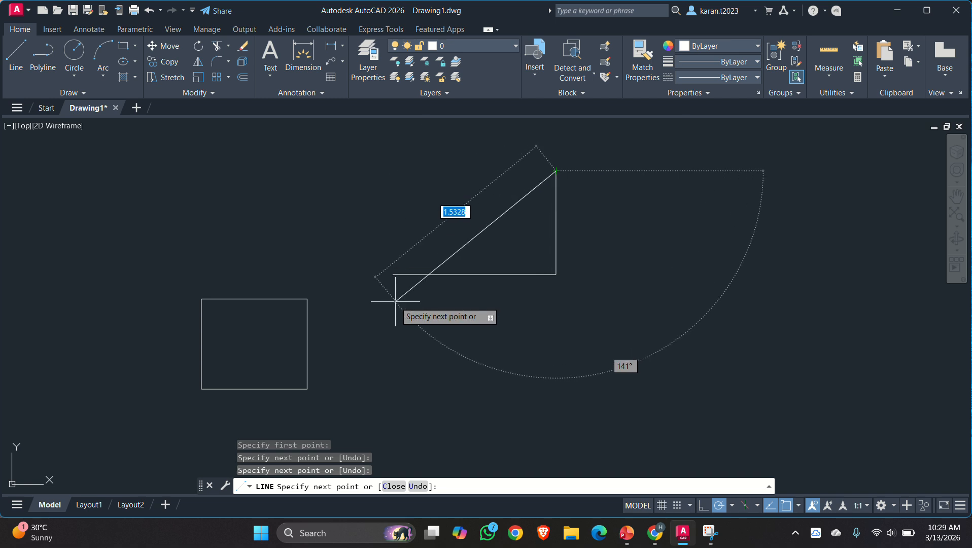
pyautogui.click(378, 171)
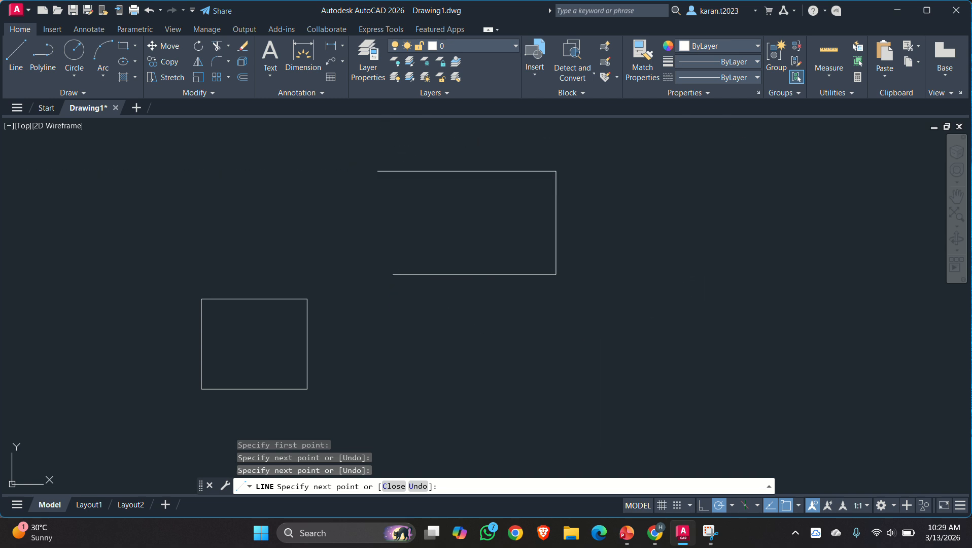
pyautogui.scroll(5, 396, 264)
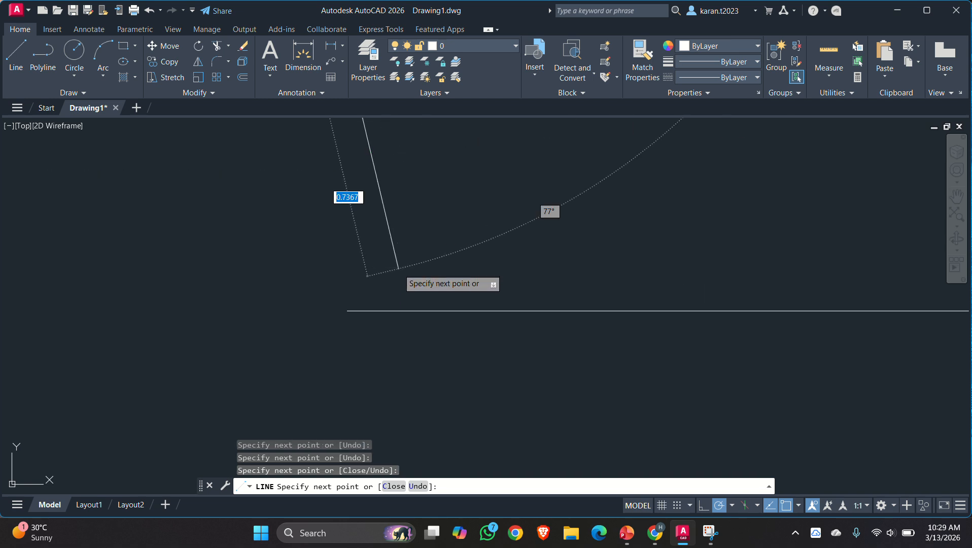
pyautogui.click(347, 311)
pyautogui.moveTo(343, 346); pyautogui.dragTo(413, 313, button='middle')
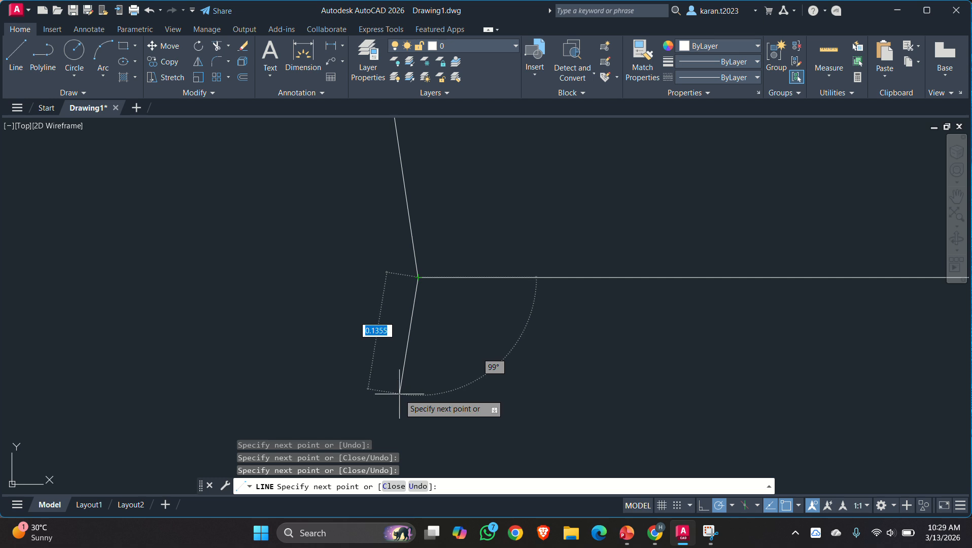
# - Turn object snap off and back on, ending the active Line command in between
pyautogui.press('F3')
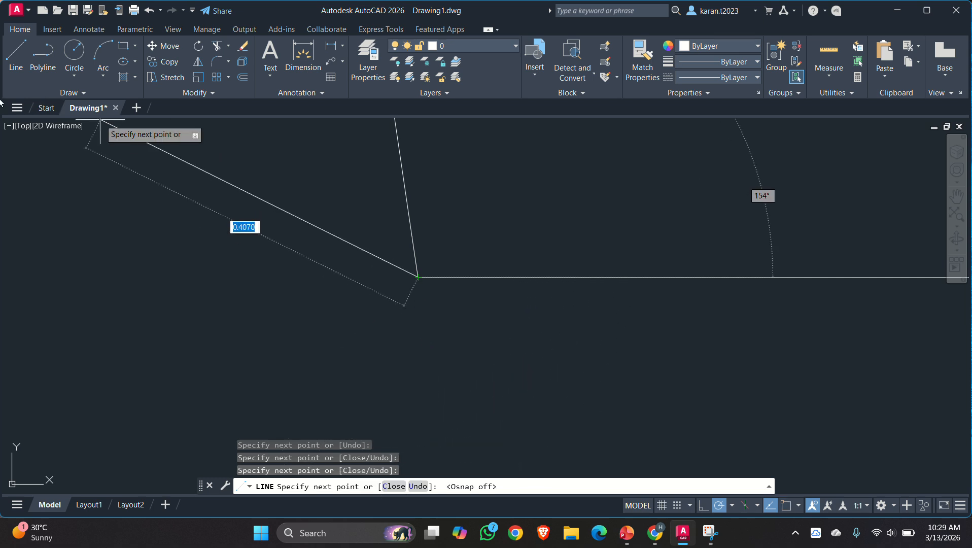
pyautogui.rightClick(256, 168)
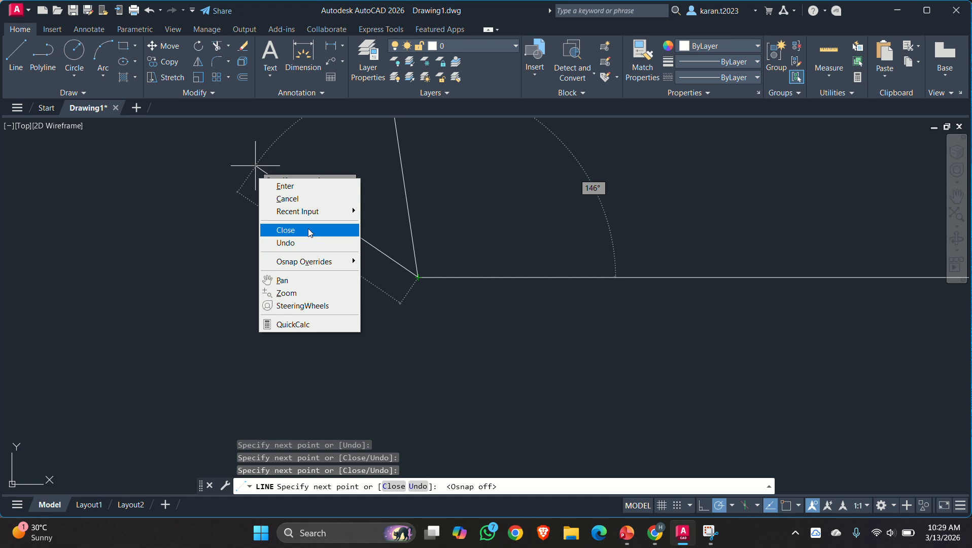
pyautogui.click(284, 188)
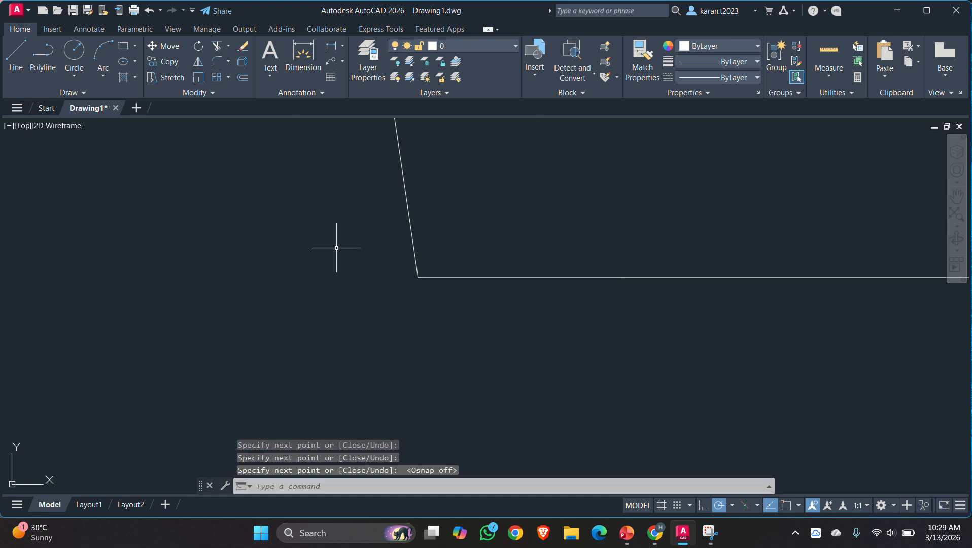
pyautogui.press('F3')
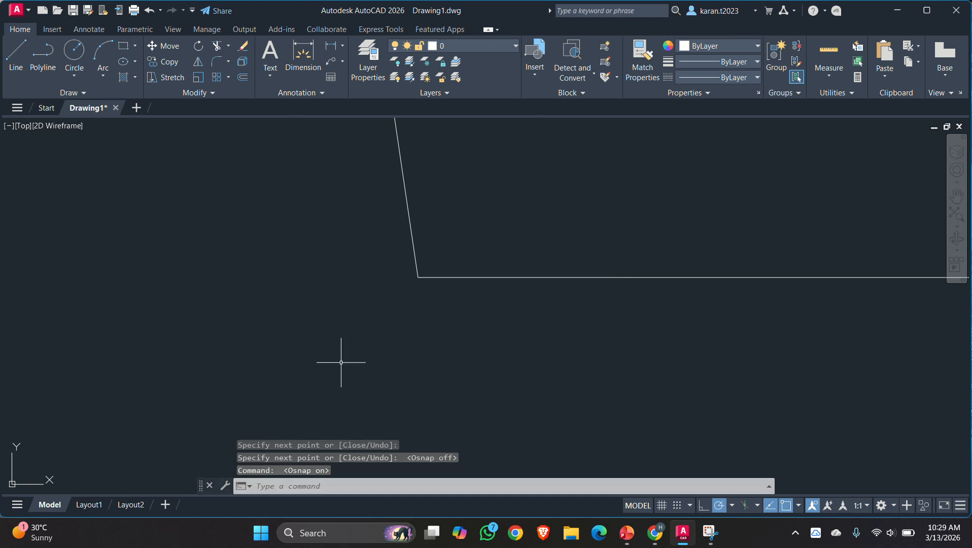
pyautogui.write('B')
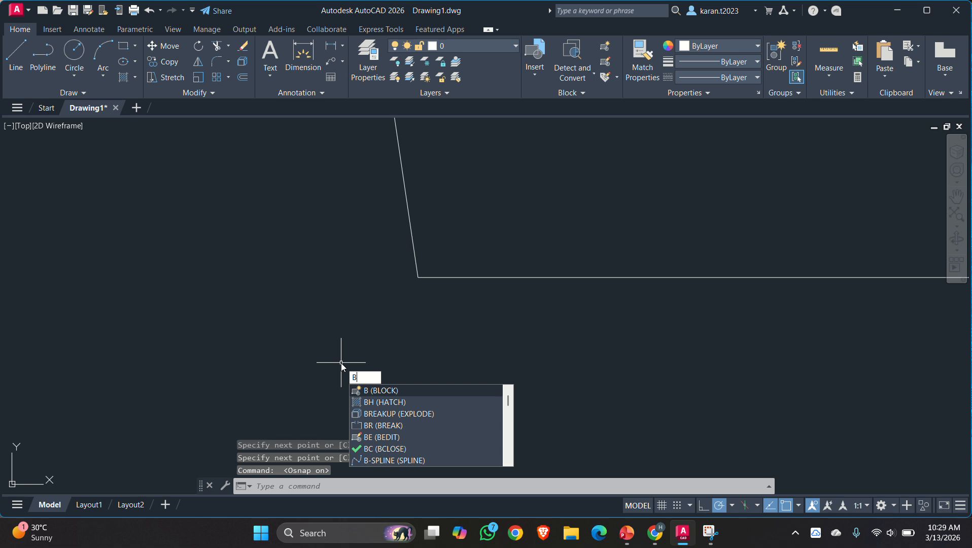
pyautogui.scroll(-5, 189, 336)
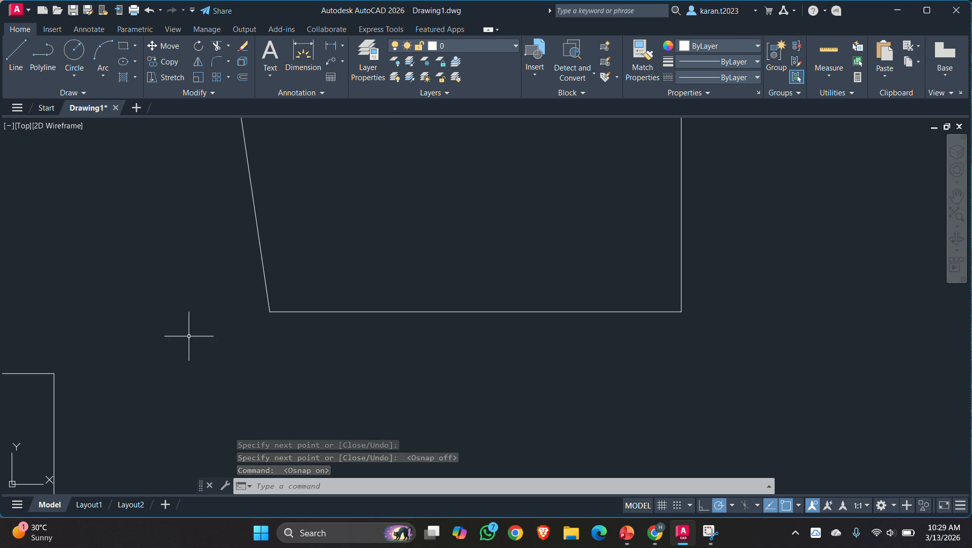
# - With a new Line command active, test snapping at the four-sided outline's corners by turning object snap off, on and off again
pyautogui.write('l')
pyautogui.press('Return')
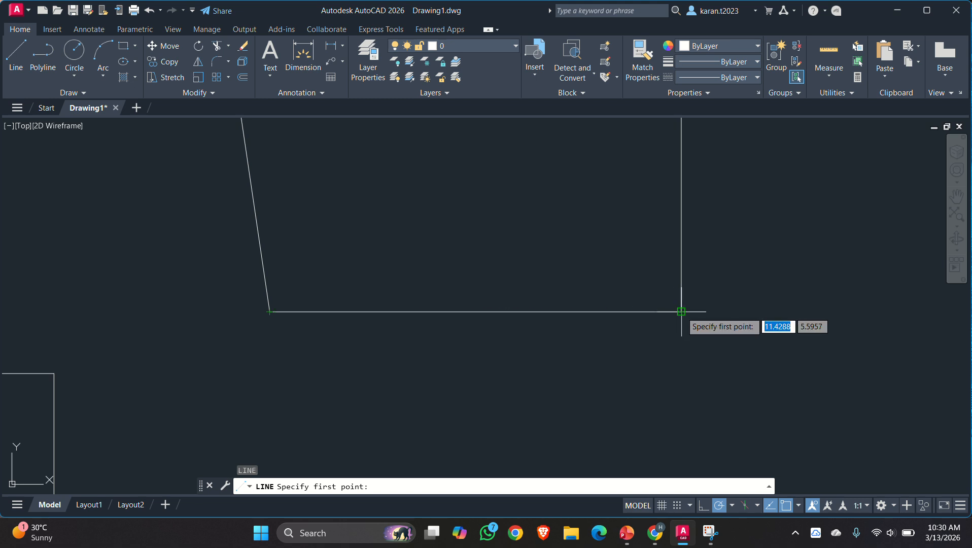
pyautogui.scroll(-4, 682, 311)
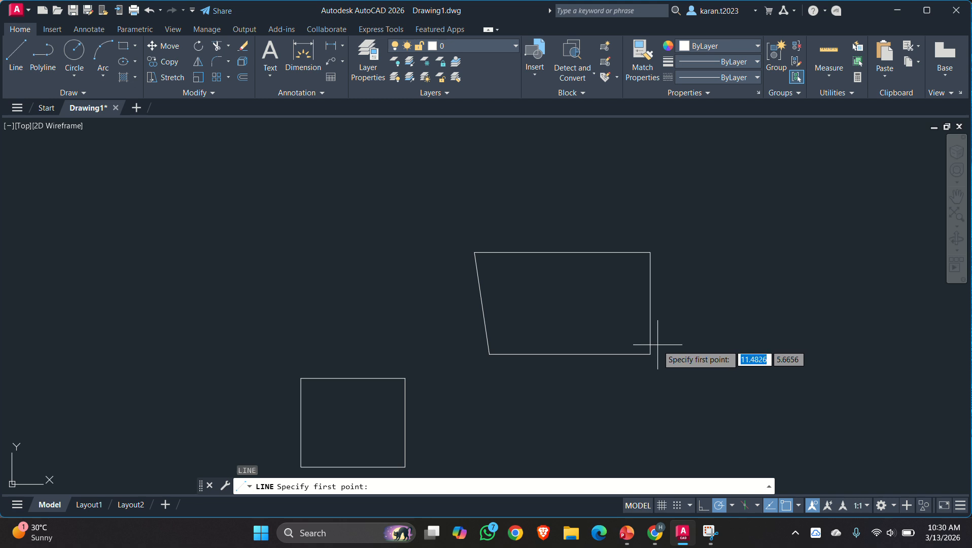
pyautogui.press('F3')
pyautogui.scroll(6, 657, 345)
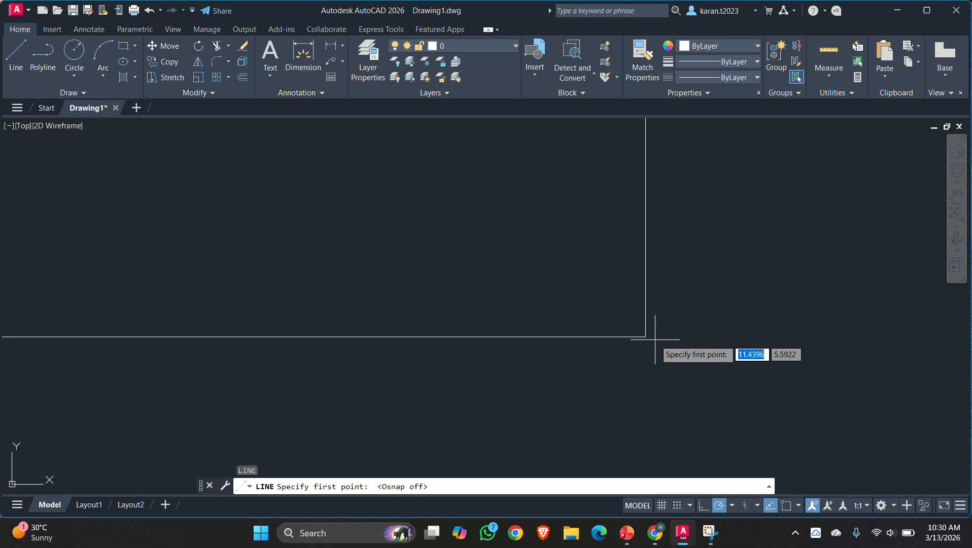
pyautogui.scroll(-6, 632, 325)
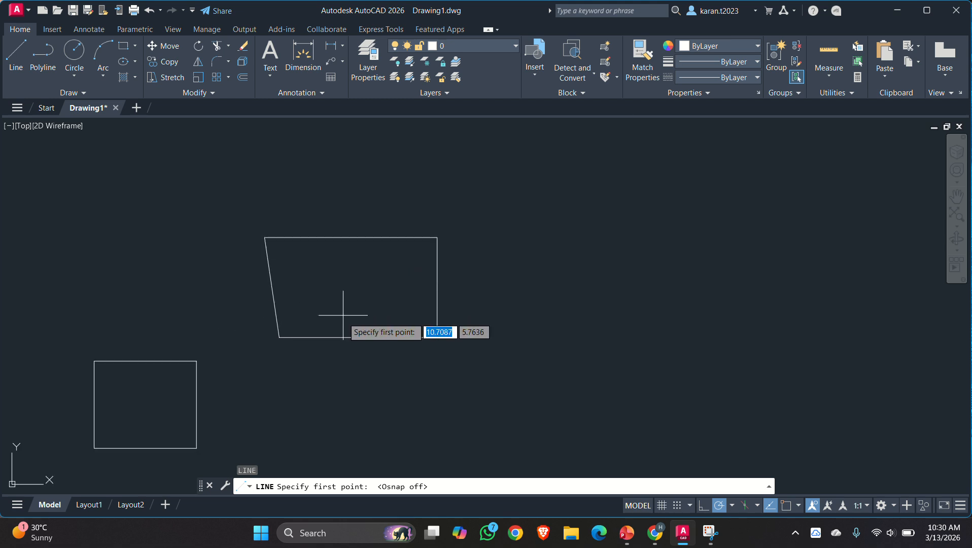
pyautogui.scroll(2, 307, 341)
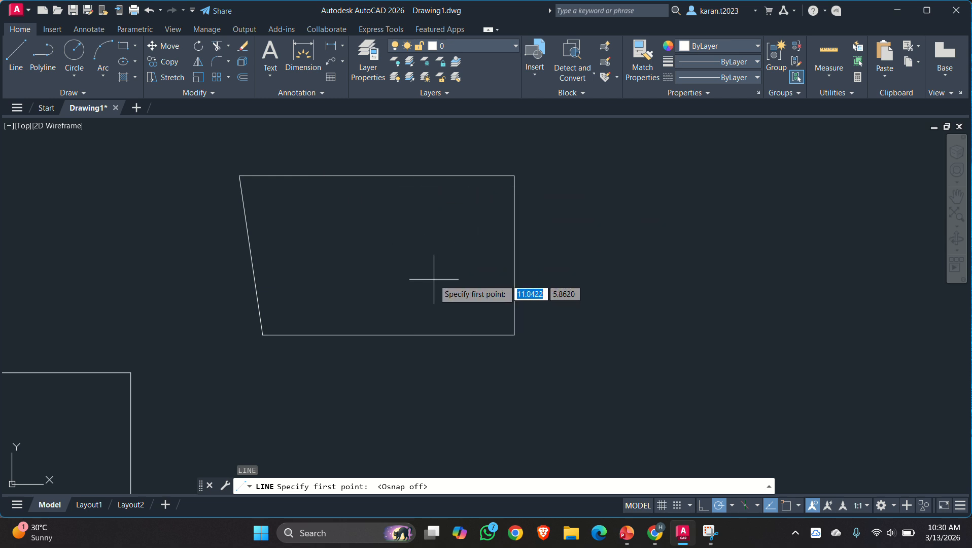
pyautogui.press('F3')
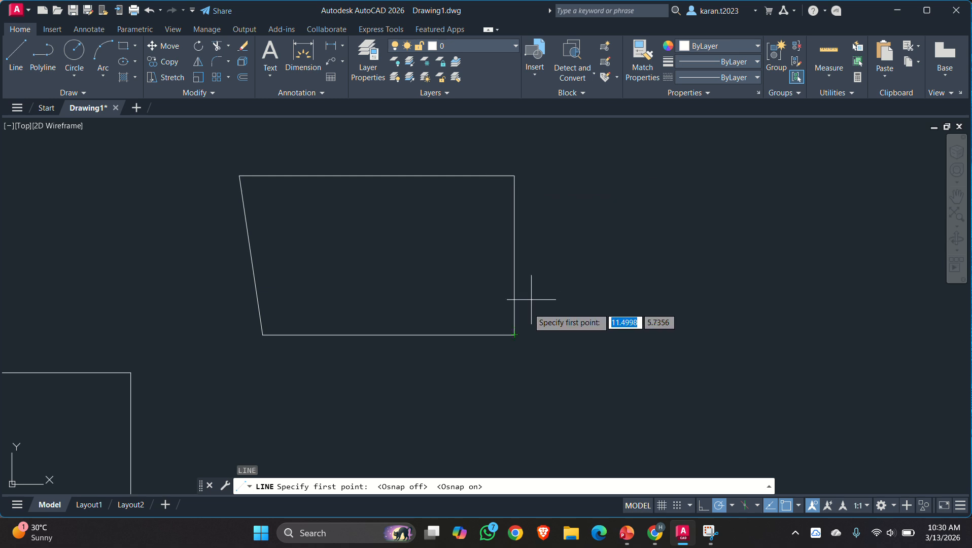
pyautogui.press('F3')
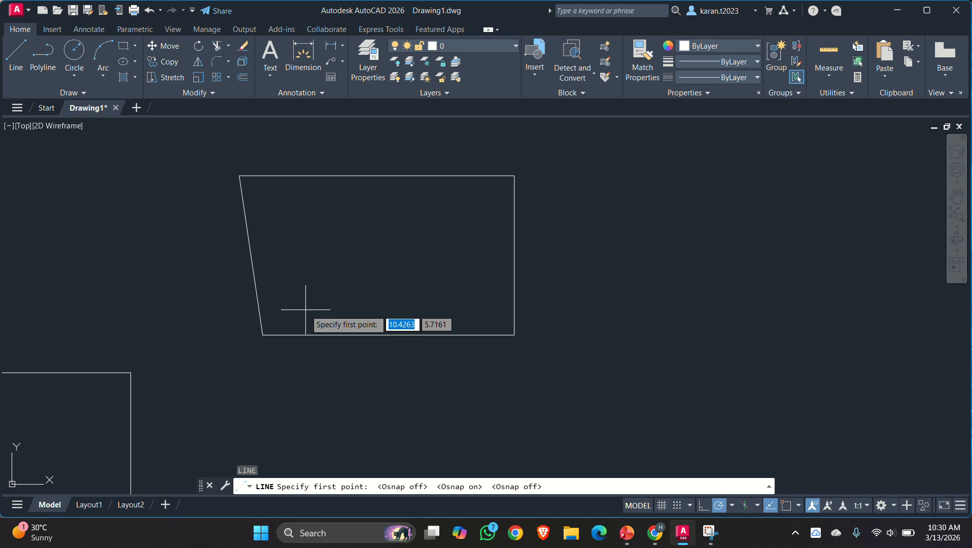
# - Try starting a line at the outline's lower-left corner without object snap, and end the command
pyautogui.click(263, 335)
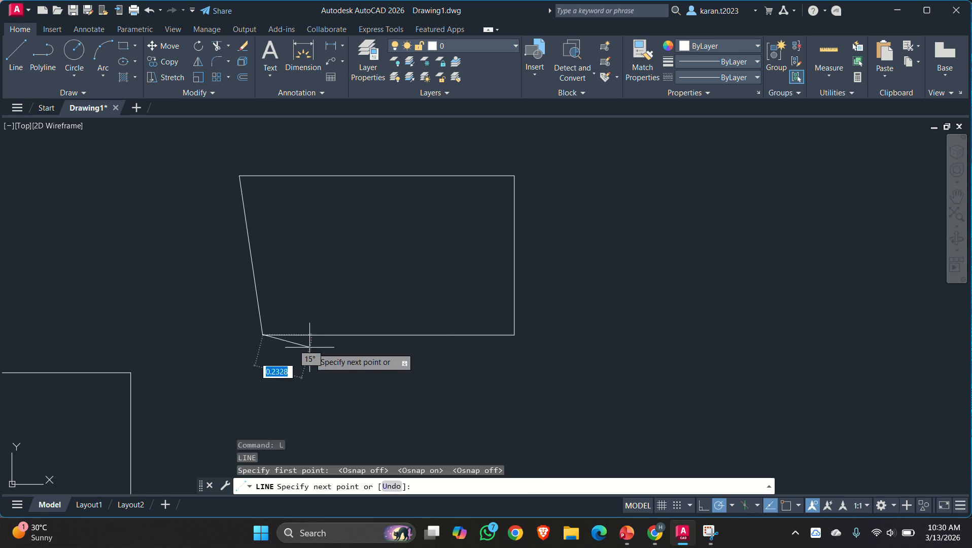
pyautogui.rightClick(42, 235)
pyautogui.click(71, 243)
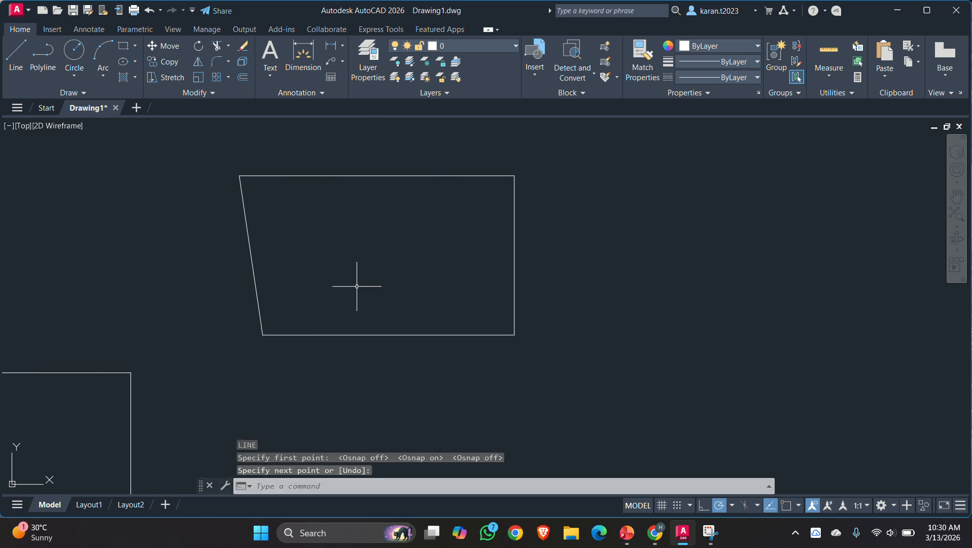
pyautogui.scroll(-2, 298, 285)
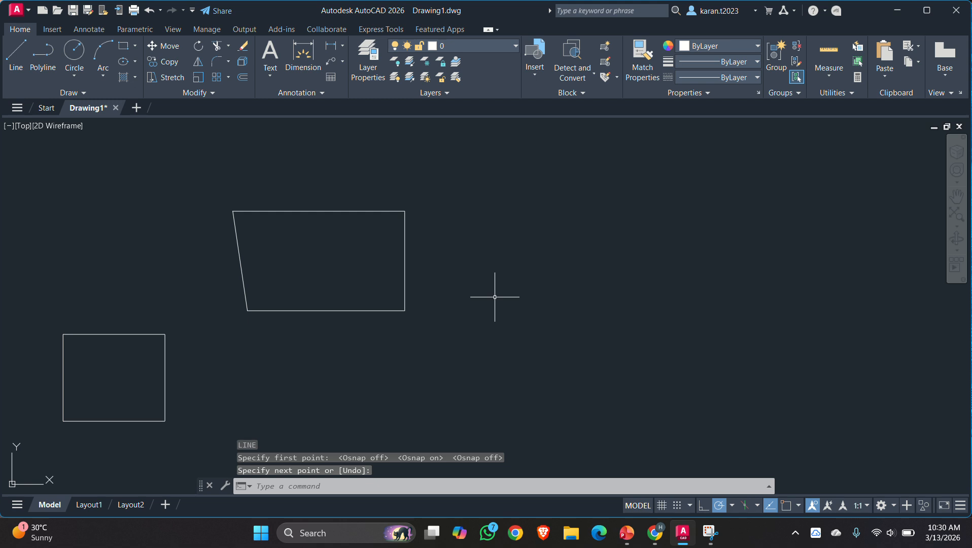
# - Enable all object snap modes in the Drafting Settings and apply them
pyautogui.write('OS')
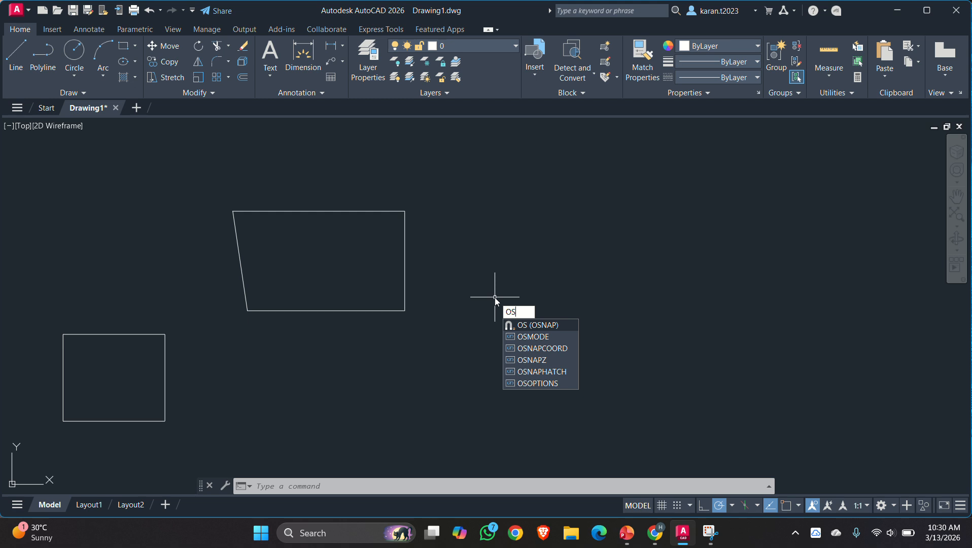
pyautogui.press('Escape')
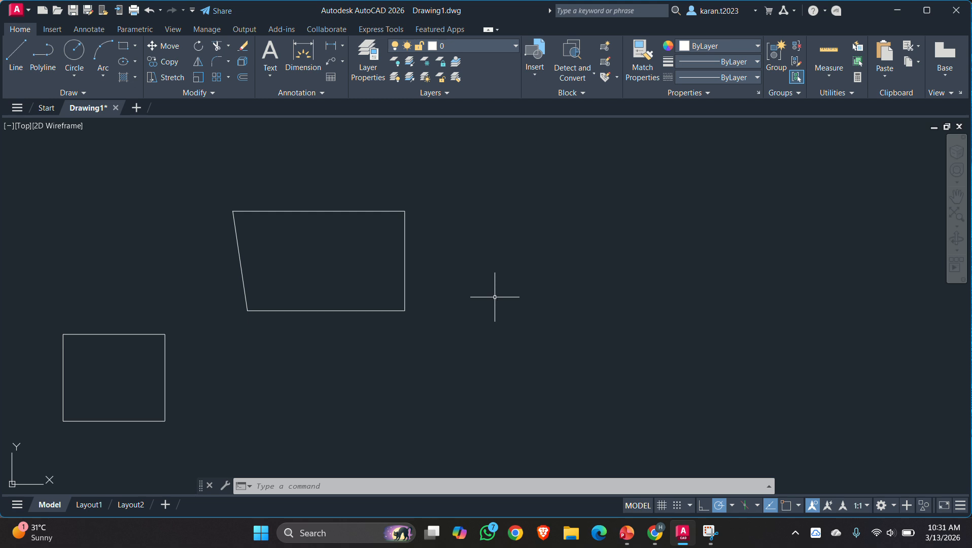
pyautogui.write('os')
pyautogui.press('Return')
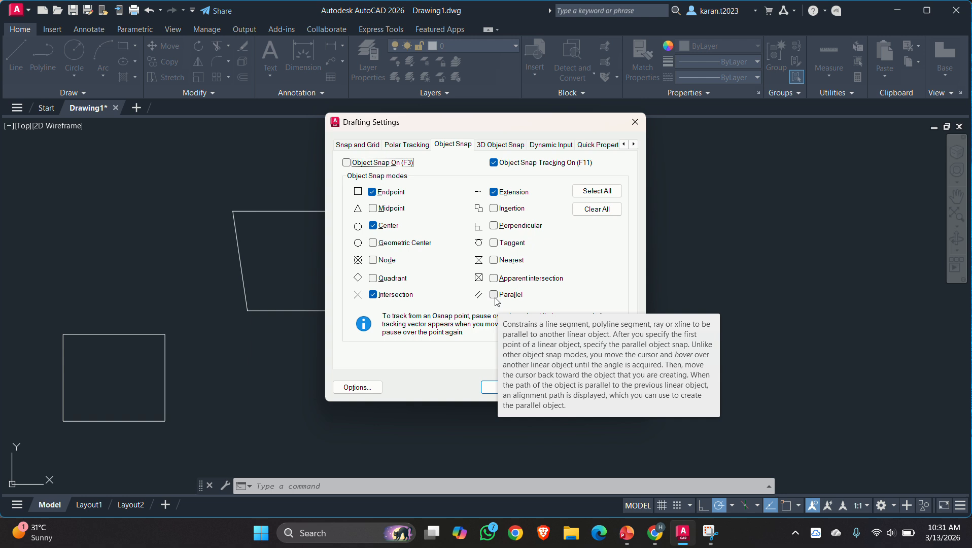
pyautogui.click(596, 193)
pyautogui.click(517, 390)
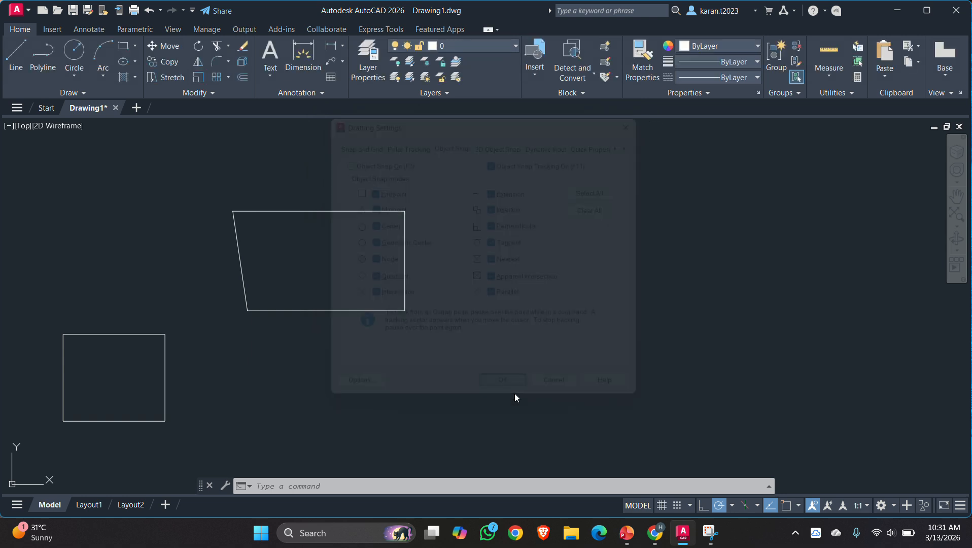
# - Start a Line command and turn object snap on to test snapping at the four-sided outline's corners
pyautogui.write('l')
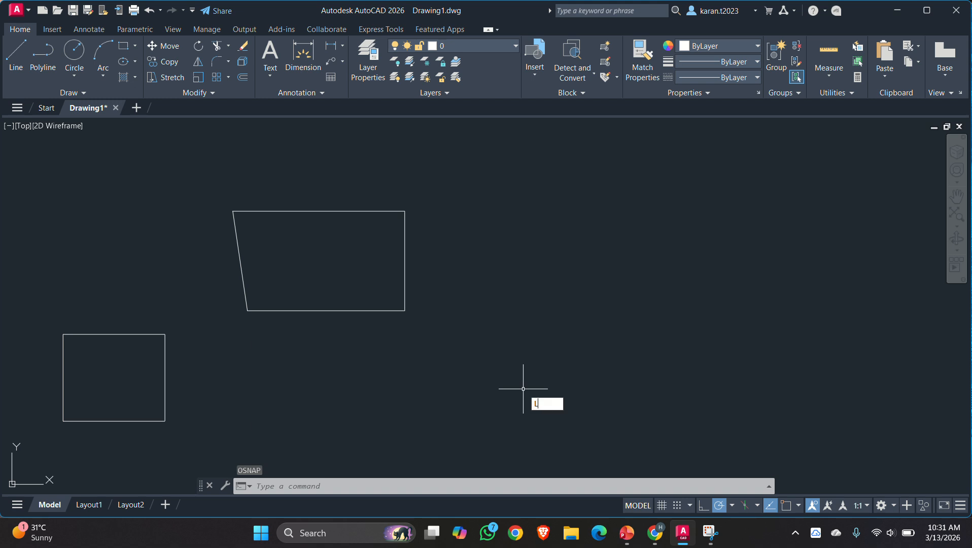
pyautogui.press('Return')
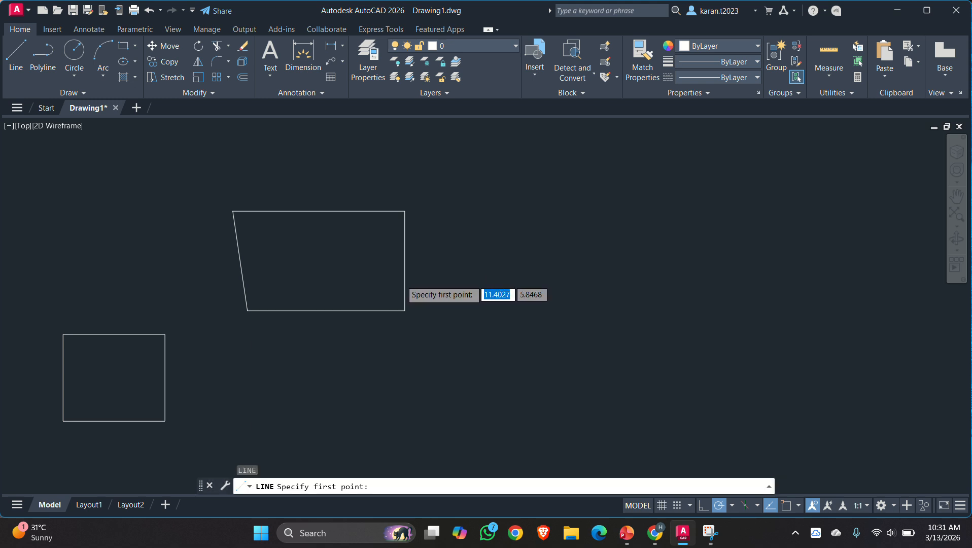
pyautogui.scroll(4, 408, 321)
pyautogui.scroll(-2, 404, 330)
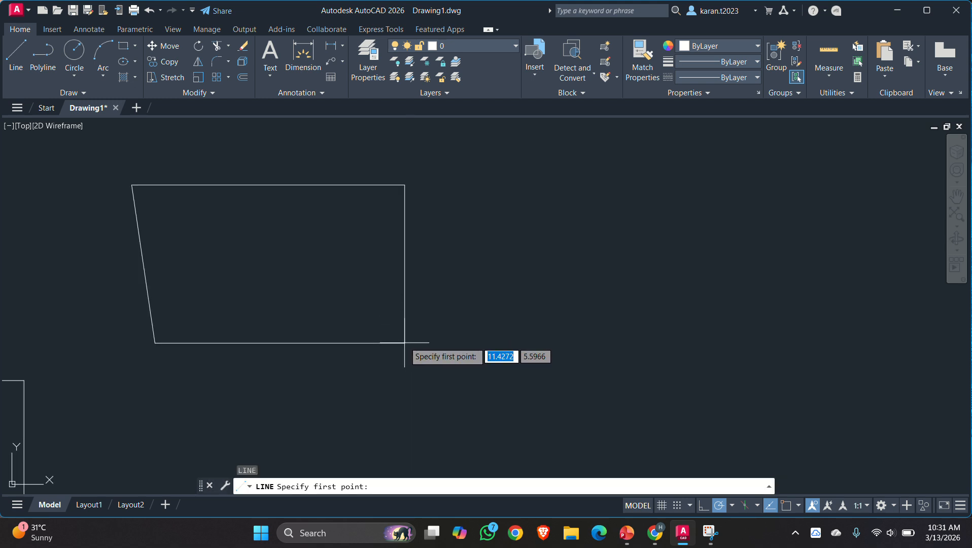
pyautogui.press('F3')
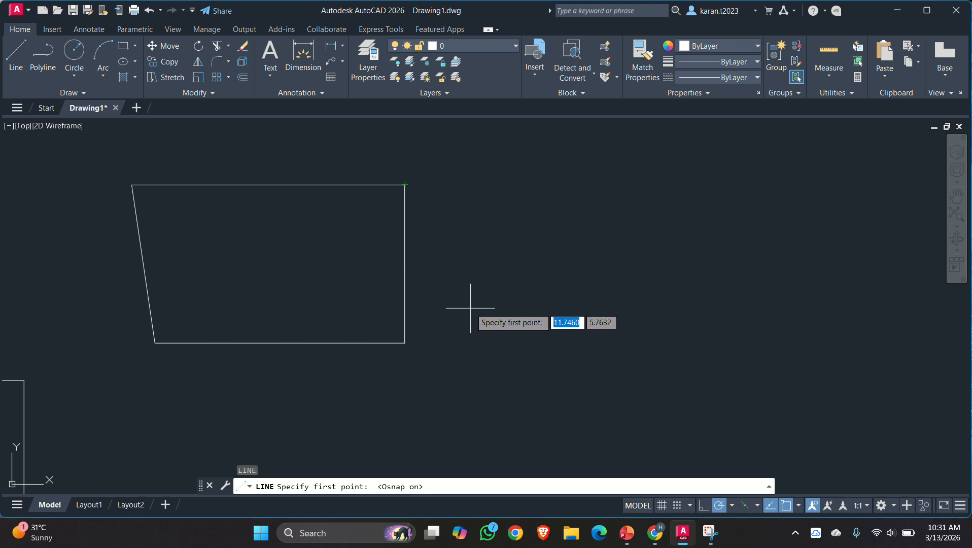
pyautogui.scroll(-8, 431, 289)
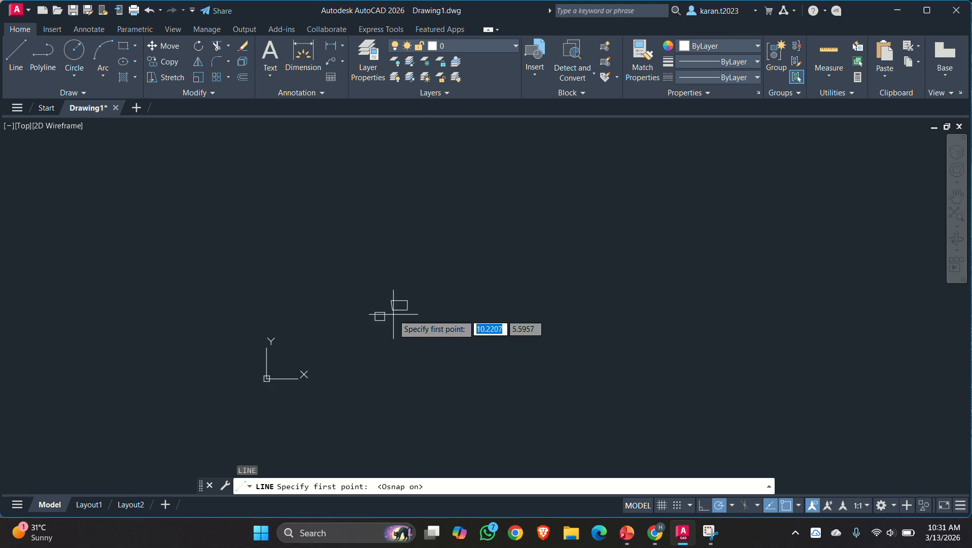
pyautogui.moveTo(393, 314); pyautogui.dragTo(434, 261, button='middle')
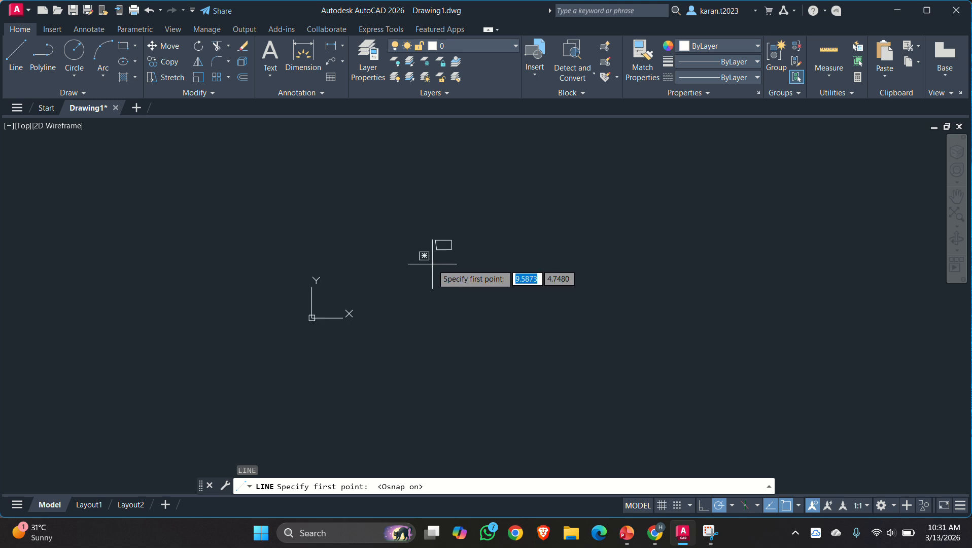
pyautogui.scroll(-2, 433, 259)
pyautogui.moveTo(435, 263); pyautogui.dragTo(1, 292, button='middle')
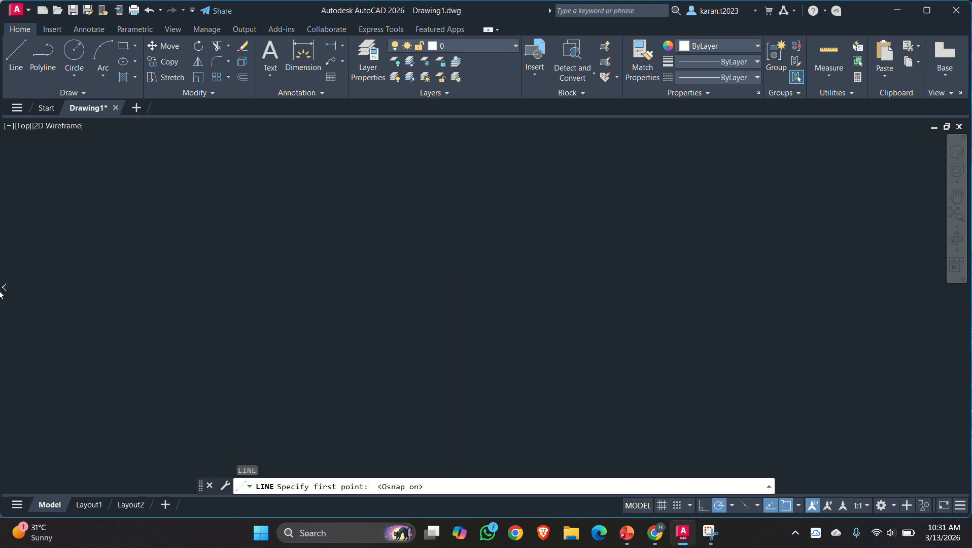
pyautogui.moveTo(734, 299); pyautogui.dragTo(822, 334, button='middle')
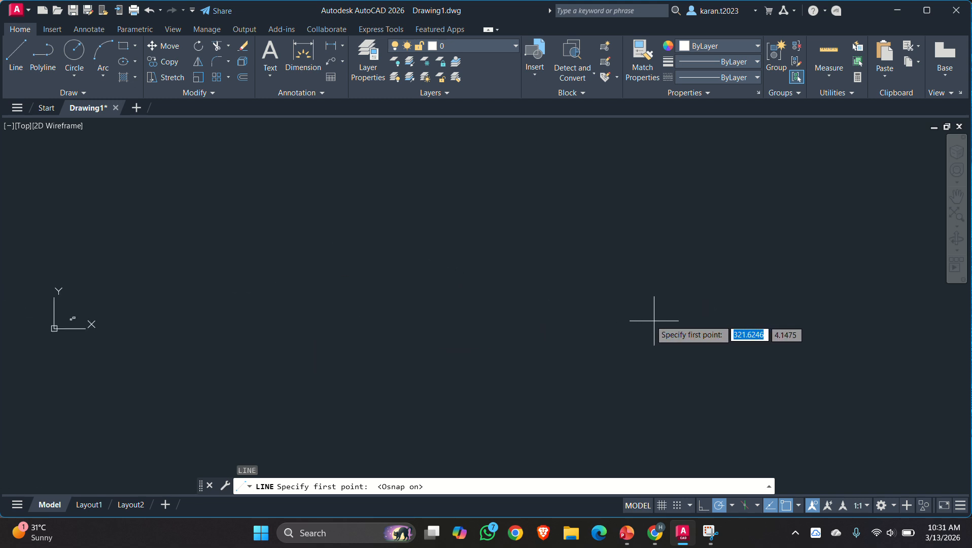
pyautogui.moveTo(654, 321); pyautogui.dragTo(256, 325, button='middle')
pyautogui.press('Return')
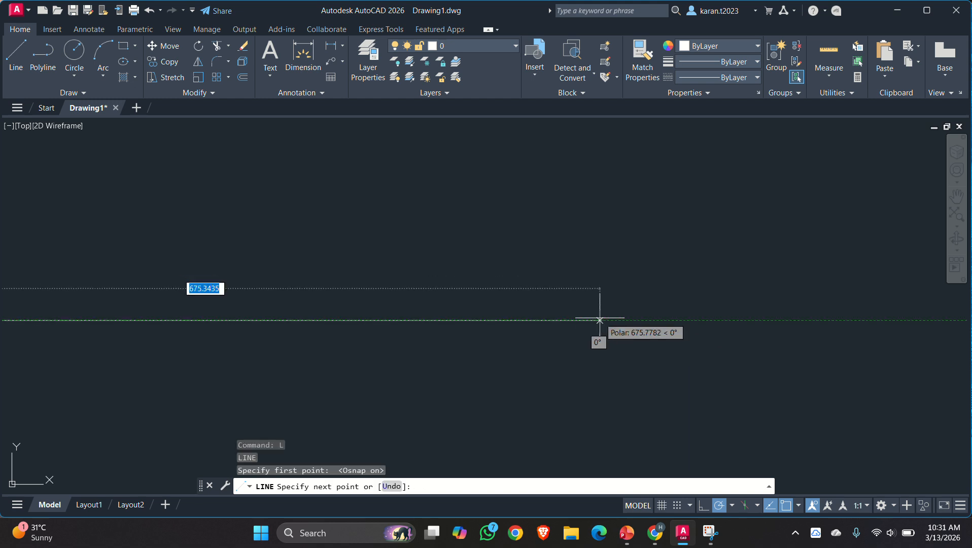
pyautogui.rightClick(582, 298)
pyautogui.click(611, 307)
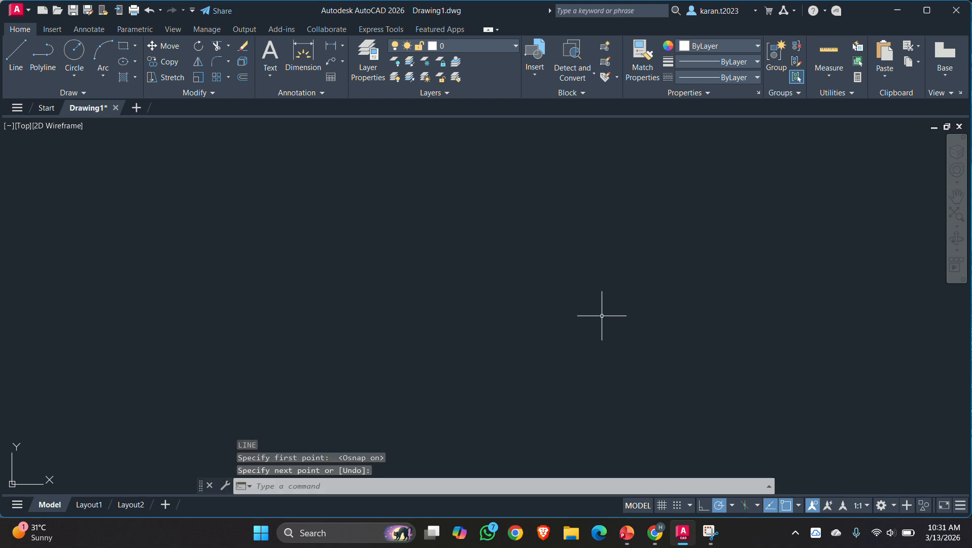
# - Zoom to the drawing extents to bring both outlines back, and leave empty space around them
pyautogui.moveTo(265, 282); pyautogui.dragTo(399, 412, button='middle')
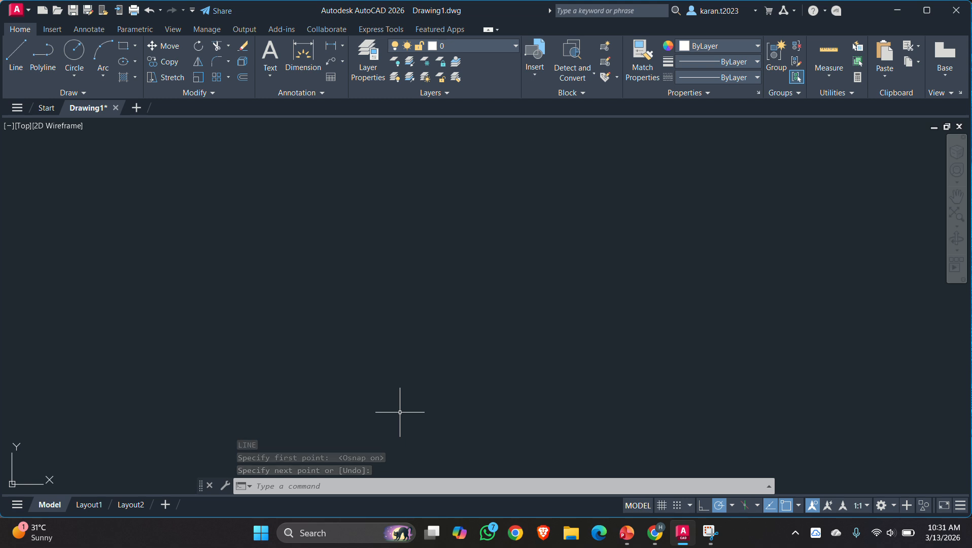
pyautogui.write('z')
pyautogui.press('Return')
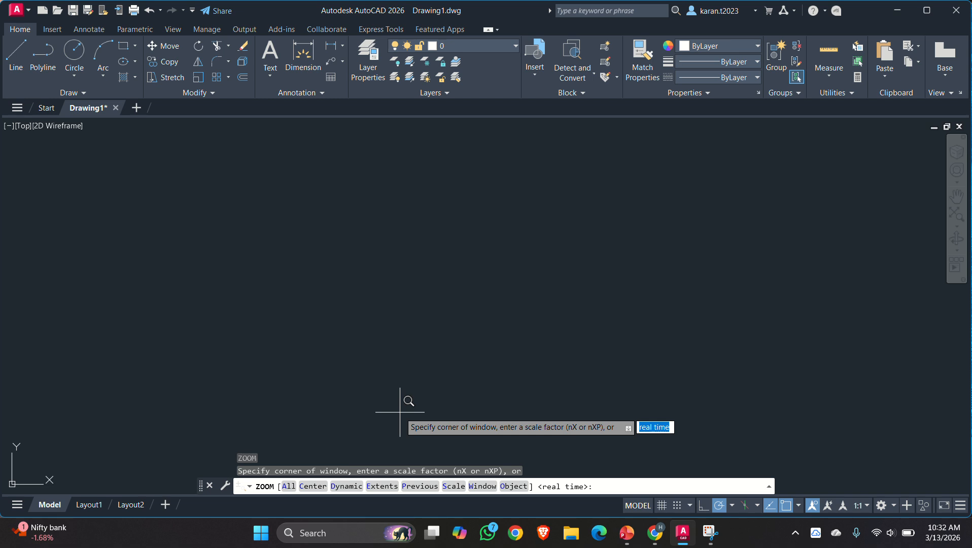
pyautogui.write('e')
pyautogui.press('Return')
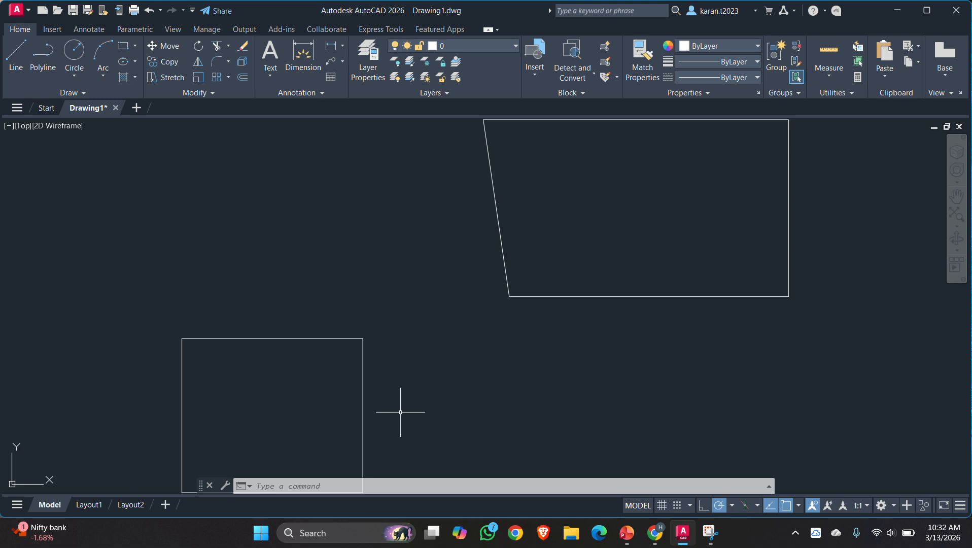
pyautogui.scroll(-5, 399, 412)
pyautogui.moveTo(426, 393); pyautogui.dragTo(393, 392, button='middle')
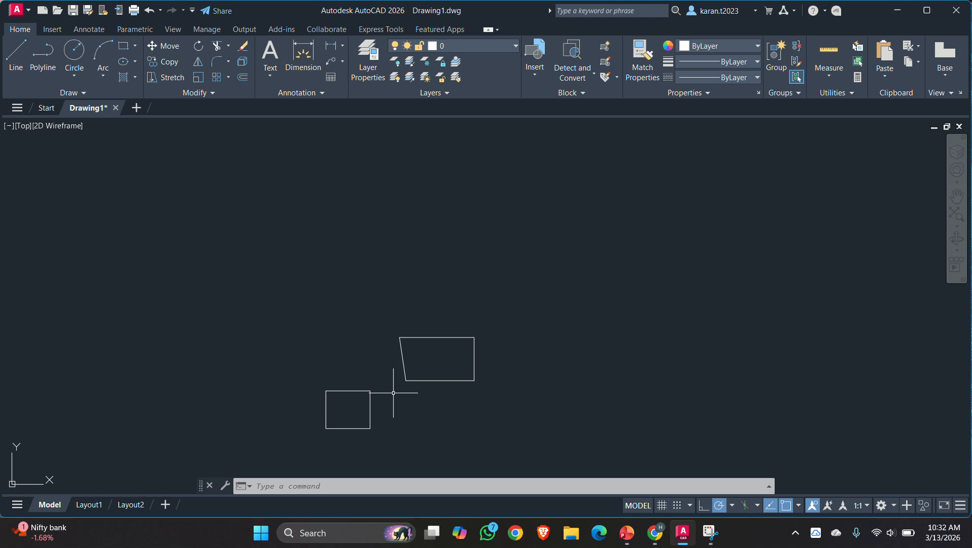
pyautogui.scroll(2, 524, 339)
pyautogui.moveTo(525, 339); pyautogui.dragTo(428, 343, button='middle')
pyautogui.scroll(-2, 427, 343)
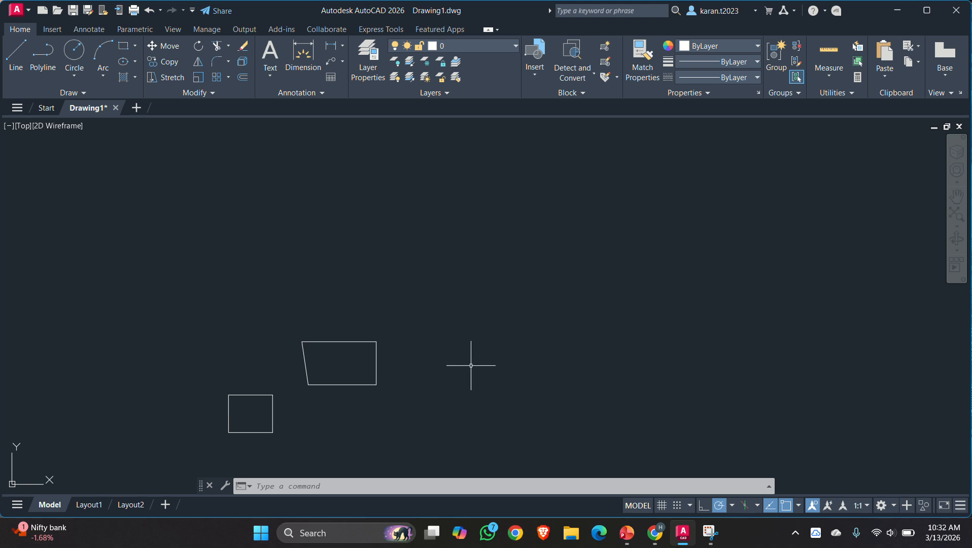
# - Orbit the top view into an angled 3D view and bring the UCS origin into the drawing area
pyautogui.moveTo(471, 365)
pyautogui.keyDown('shift'); pyautogui.mouseDown(button='middle')
pyautogui.moveTo(475, 266)
pyautogui.moveTo(390, 278)
pyautogui.moveTo(404, 249)
pyautogui.mouseUp(button='middle'); pyautogui.keyUp('shift')
pyautogui.scroll(-10, 475, 265)
pyautogui.scroll(10, 389, 278)
pyautogui.scroll(-10, 325, 303)
pyautogui.moveTo(294, 312)
pyautogui.mouseDown(button='middle')
pyautogui.moveTo(270, 320)
pyautogui.moveTo(296, 325)
pyautogui.moveTo(287, 321)
pyautogui.moveTo(281, 341)
pyautogui.moveTo(391, 345)
pyautogui.moveTo(362, 349)
pyautogui.moveTo(392, 284)
pyautogui.moveTo(383, 359)
pyautogui.moveTo(374, 308)
pyautogui.moveTo(356, 362)
pyautogui.moveTo(371, 320)
pyautogui.moveTo(380, 334)
pyautogui.moveTo(428, 312)
pyautogui.moveTo(362, 428)
pyautogui.moveTo(385, 386)
pyautogui.moveTo(284, 361)
pyautogui.mouseUp(button='middle')
pyautogui.scroll(10, 244, 338)
pyautogui.scroll(2, 243, 340)
pyautogui.scroll(-2, 251, 343)
pyautogui.keyDown('shift'); pyautogui.moveTo(470, 298); pyautogui.dragTo(437, 287, button='middle'); pyautogui.keyUp('shift')
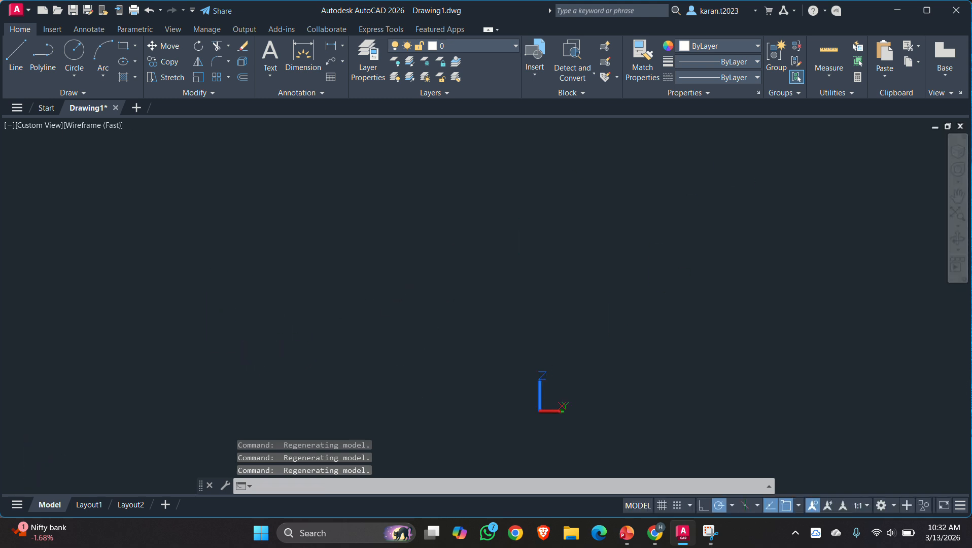
pyautogui.moveTo(567, 349); pyautogui.dragTo(550, 419, button='middle')
pyautogui.moveTo(570, 367); pyautogui.dragTo(577, 417, button='middle')
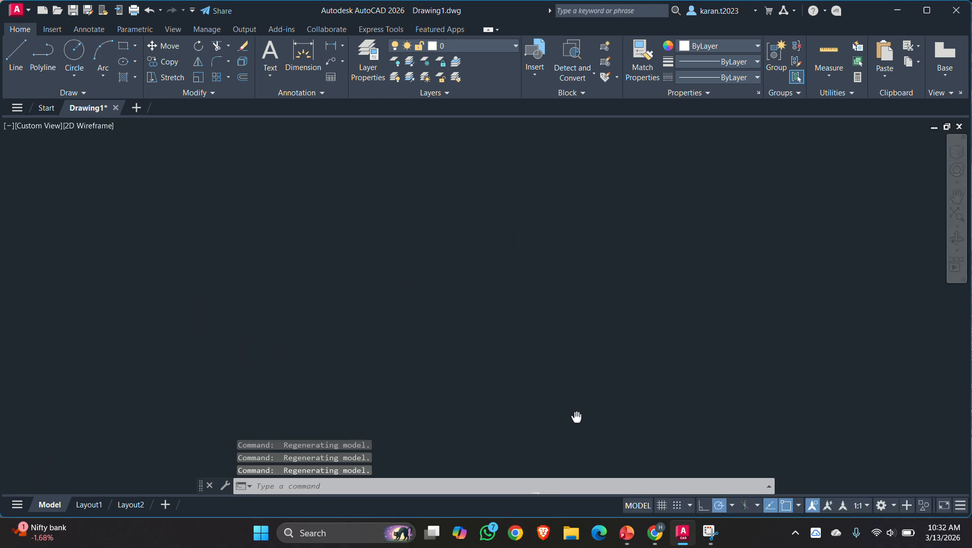
pyautogui.keyDown('shift'); pyautogui.moveTo(605, 338); pyautogui.dragTo(579, 391, button='middle'); pyautogui.keyUp('shift')
pyautogui.moveTo(679, 357); pyautogui.dragTo(567, 342, button='middle')
pyautogui.moveTo(843, 325); pyautogui.dragTo(520, 363, button='middle')
pyautogui.moveTo(268, 382); pyautogui.dragTo(333, 345, button='middle')
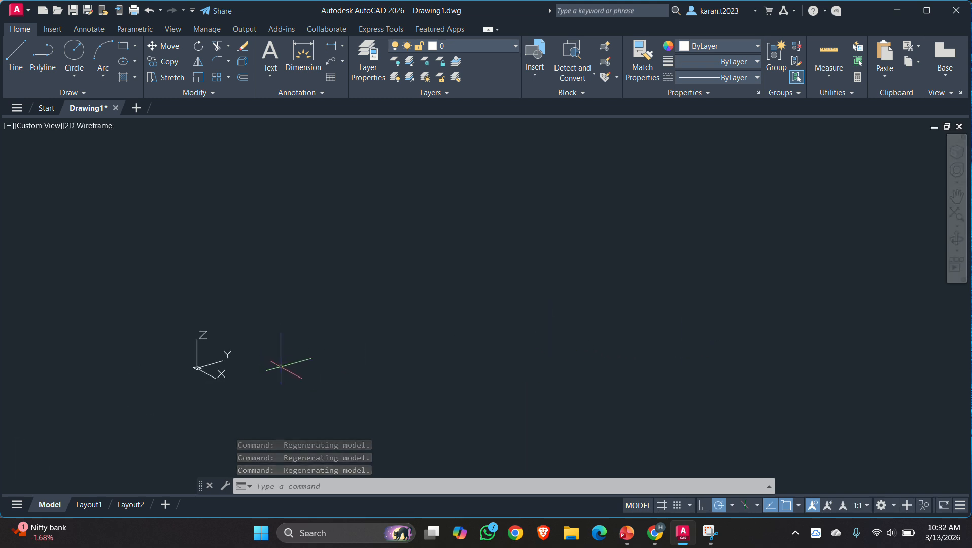
pyautogui.write('SOLIDFILL')
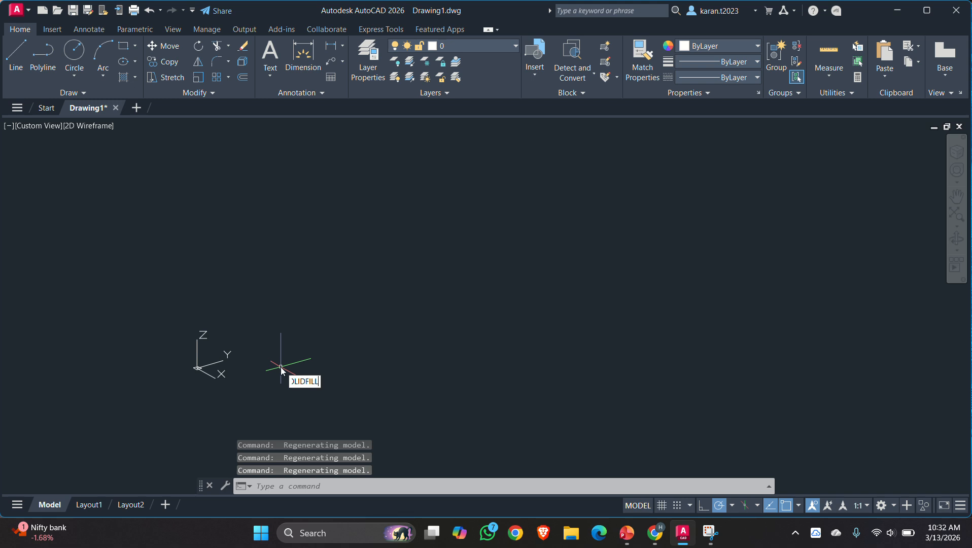
pyautogui.press('BackSpace')
pyautogui.press('BackSpace')
pyautogui.press('BackSpace')
pyautogui.press('BackSpace')
pyautogui.press('BackSpace')
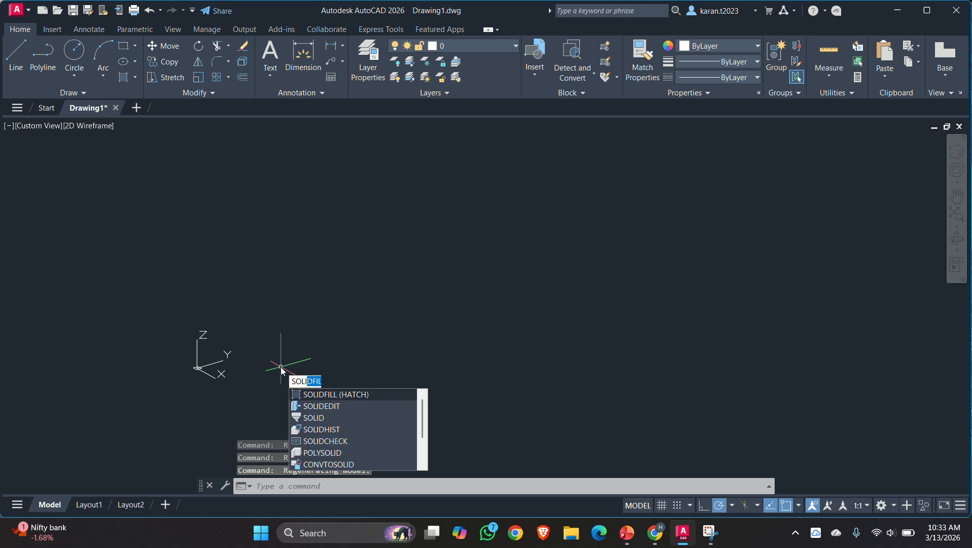
pyautogui.write('Srec')
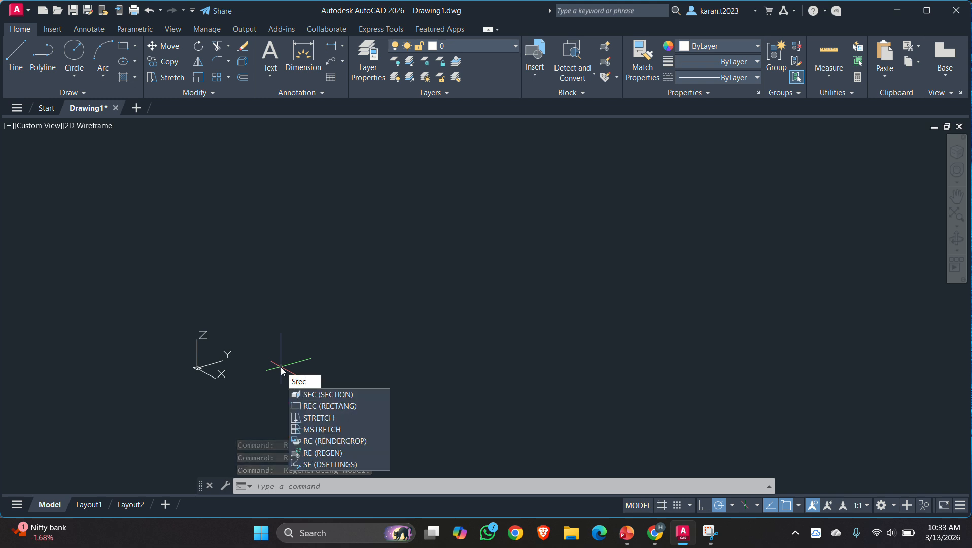
pyautogui.press('BackSpace')
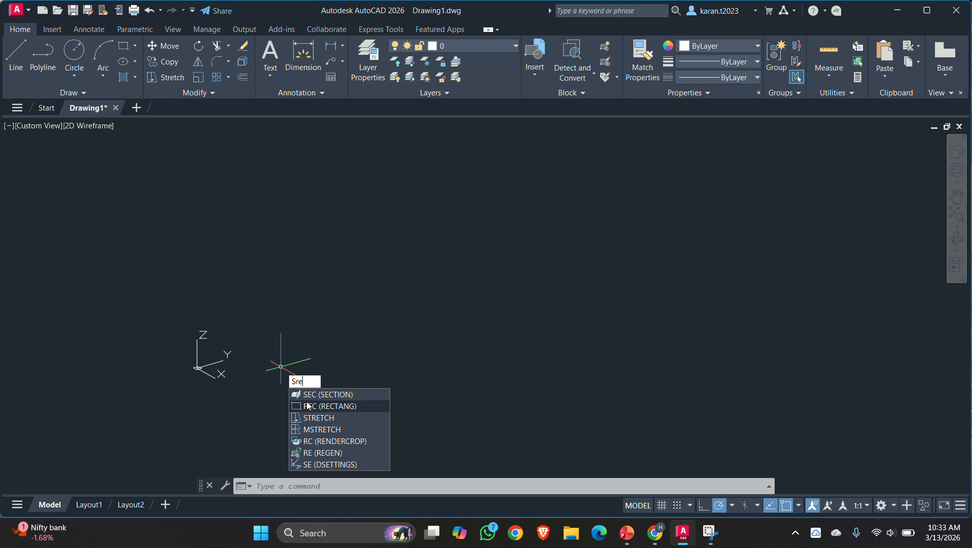
pyautogui.press('BackSpace')
pyautogui.press('BackSpace')
pyautogui.press('BackSpace')
# - Draw a rectangle on the XY plane beside the UCS origin, with its opposite corner at about 0.64, 0.66
pyautogui.write('re')
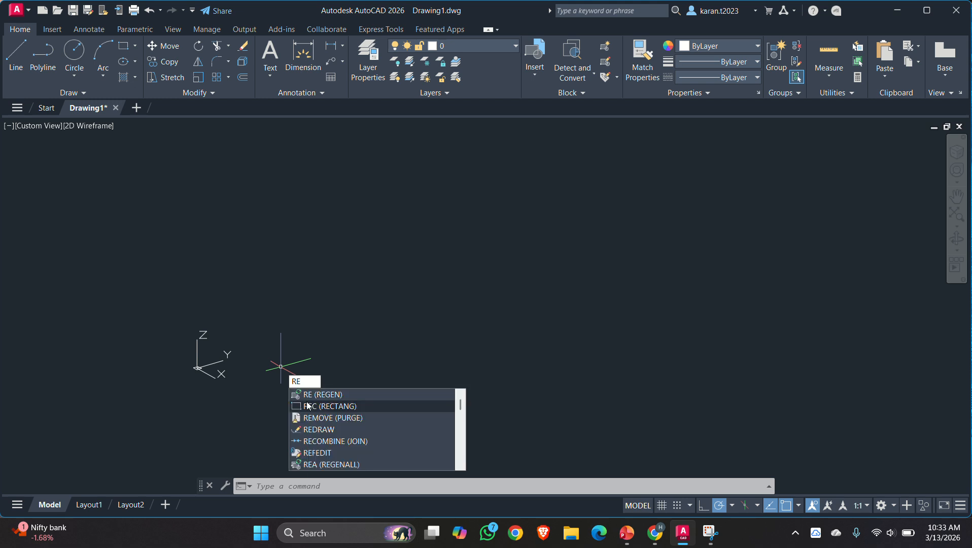
pyautogui.click(308, 406)
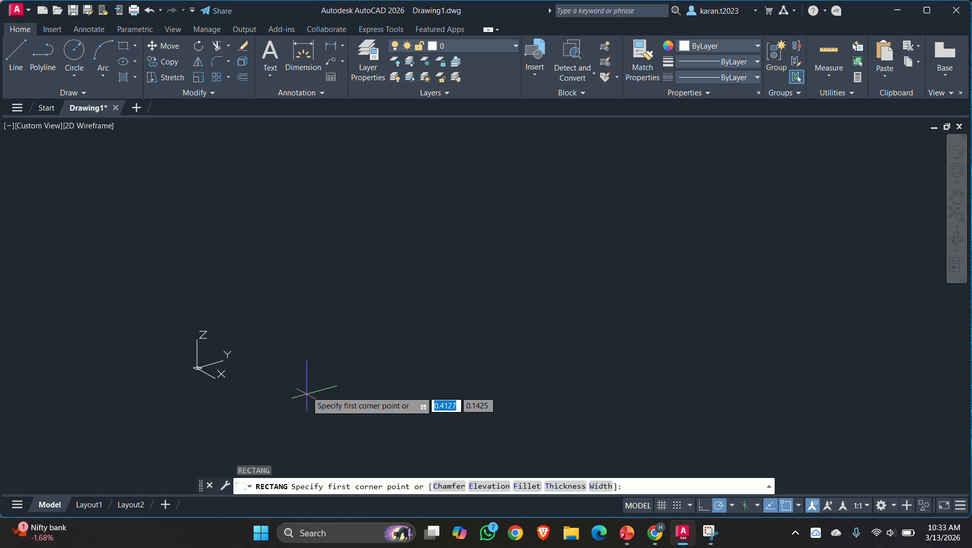
pyautogui.scroll(3, 303, 391)
pyautogui.scroll(-1, 295, 388)
pyautogui.click(213, 354)
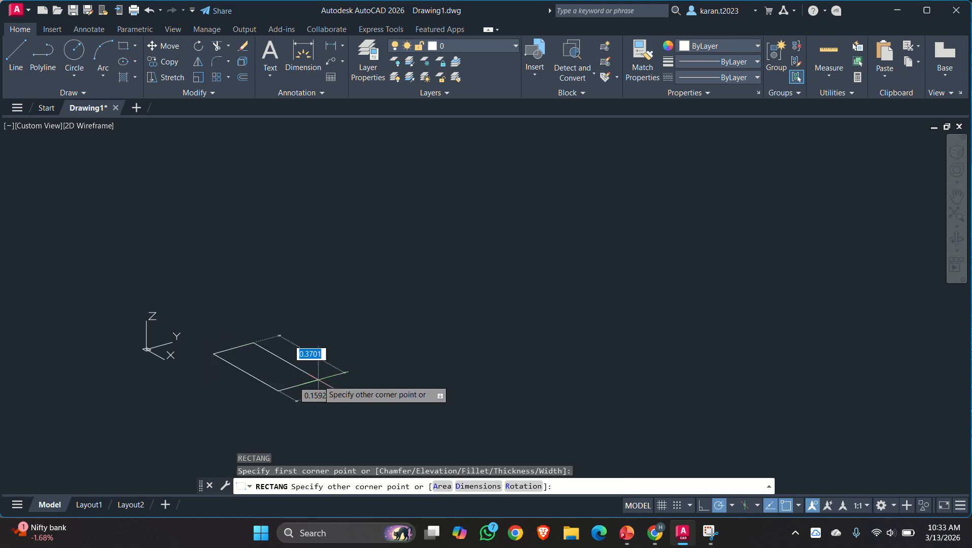
pyautogui.click(422, 366)
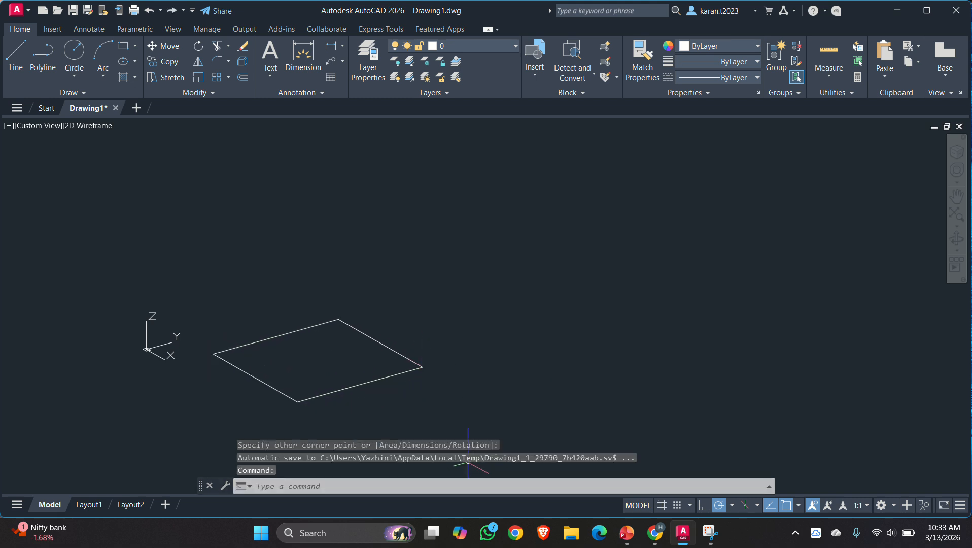
# - Extrude the rectangle upward along Z into a roughly cube-shaped solid
pyautogui.write('pp')
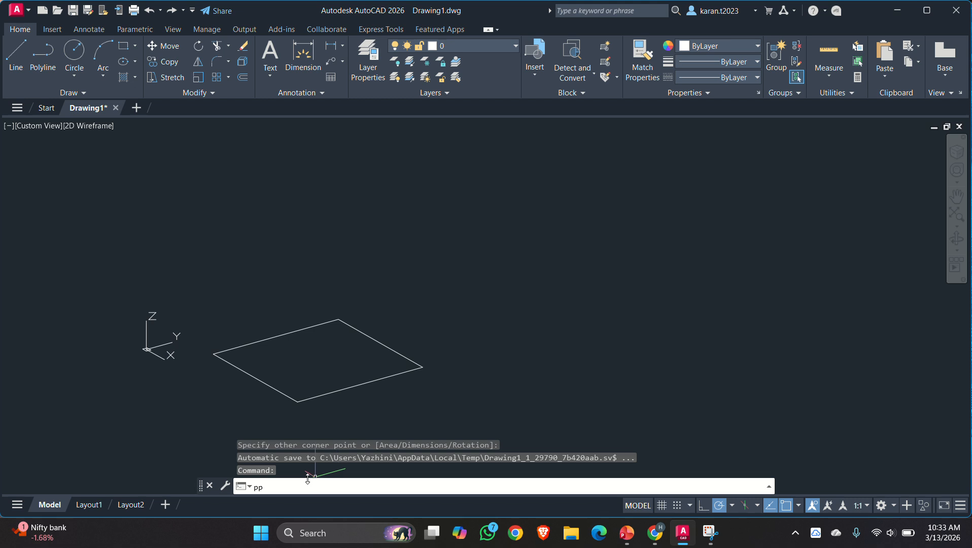
pyautogui.press('BackSpace')
pyautogui.press('BackSpace')
pyautogui.write('ext')
pyautogui.click(283, 364)
pyautogui.press('Return')
pyautogui.click(331, 388)
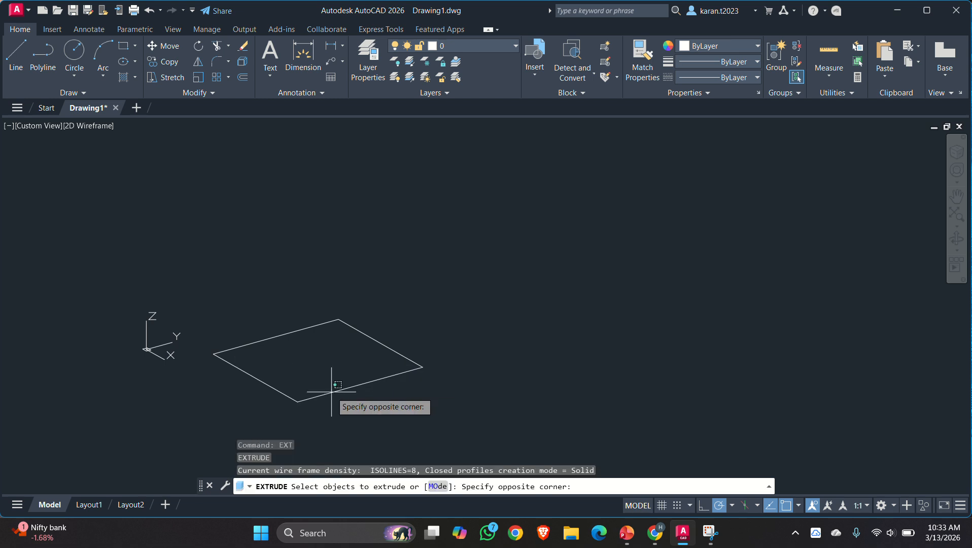
pyautogui.click(328, 393)
pyautogui.click(324, 394)
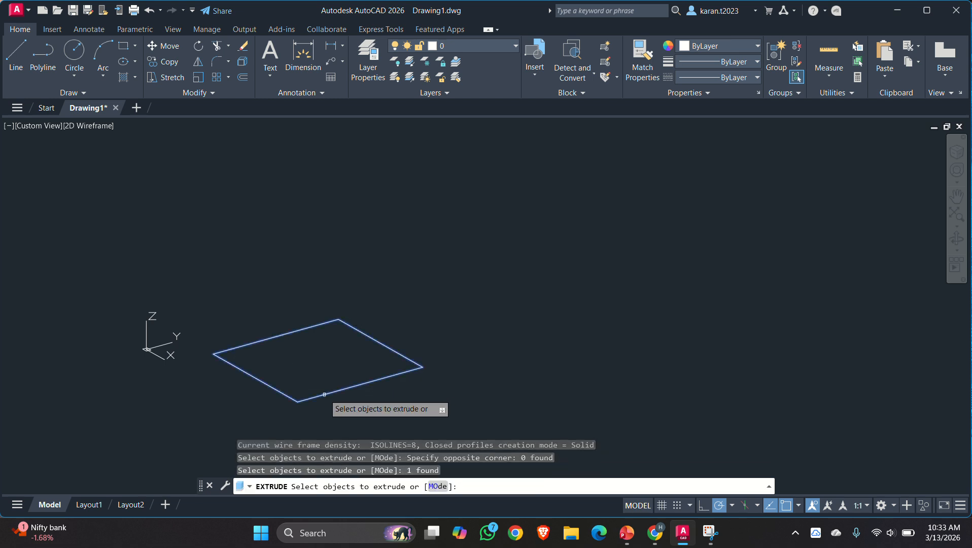
pyautogui.press('Return')
pyautogui.click(330, 229)
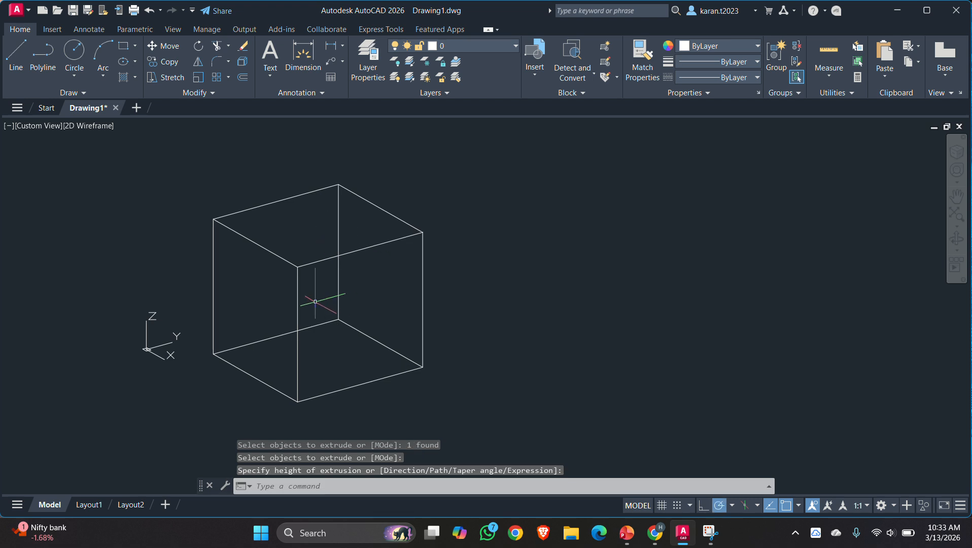
# - Start a line and turn on 3D object snap, previewing snap points at the solid's corners and a vertical edge's midpoint
pyautogui.moveTo(315, 301); pyautogui.dragTo(373, 311, button='middle')
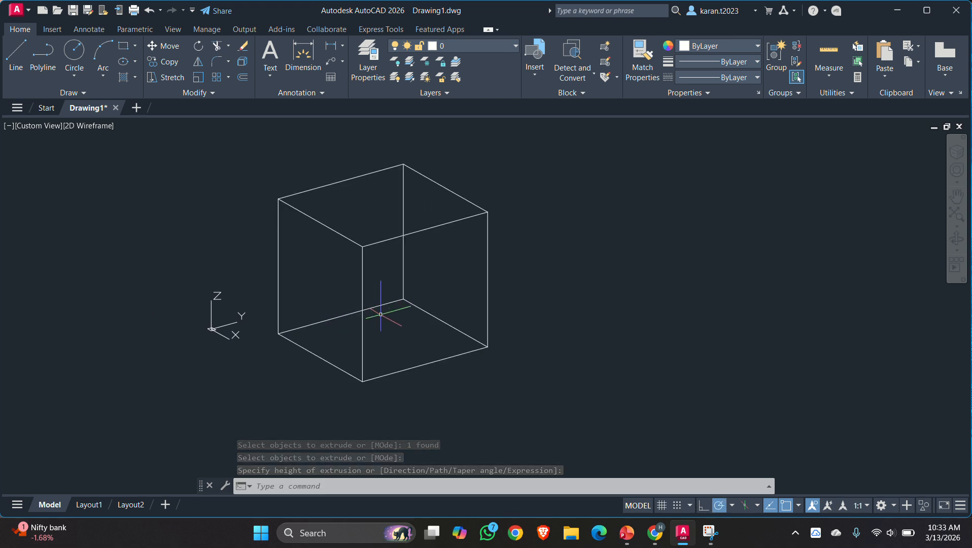
pyautogui.scroll(3, 390, 307)
pyautogui.scroll(-3, 398, 301)
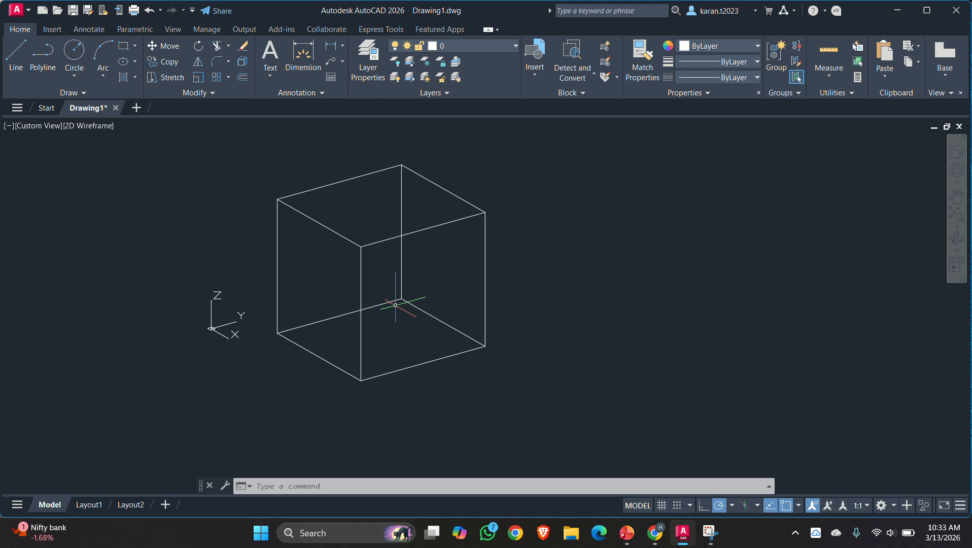
pyautogui.scroll(-2, 395, 305)
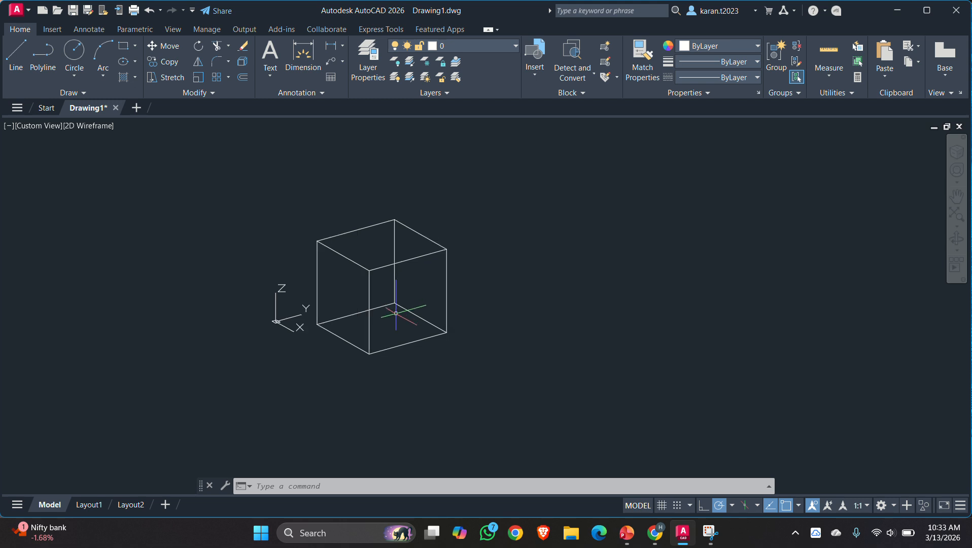
pyautogui.write('l')
pyautogui.press('Return')
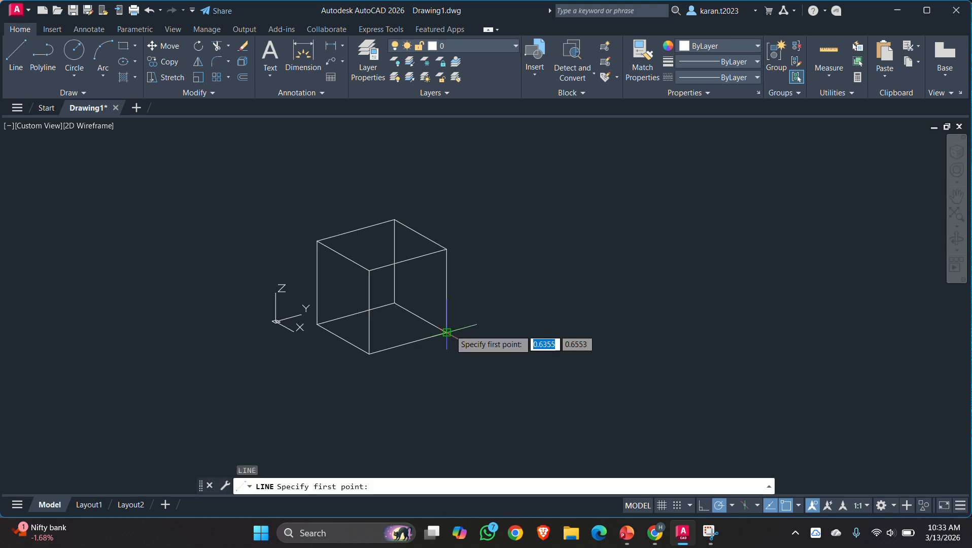
pyautogui.scroll(6, 447, 325)
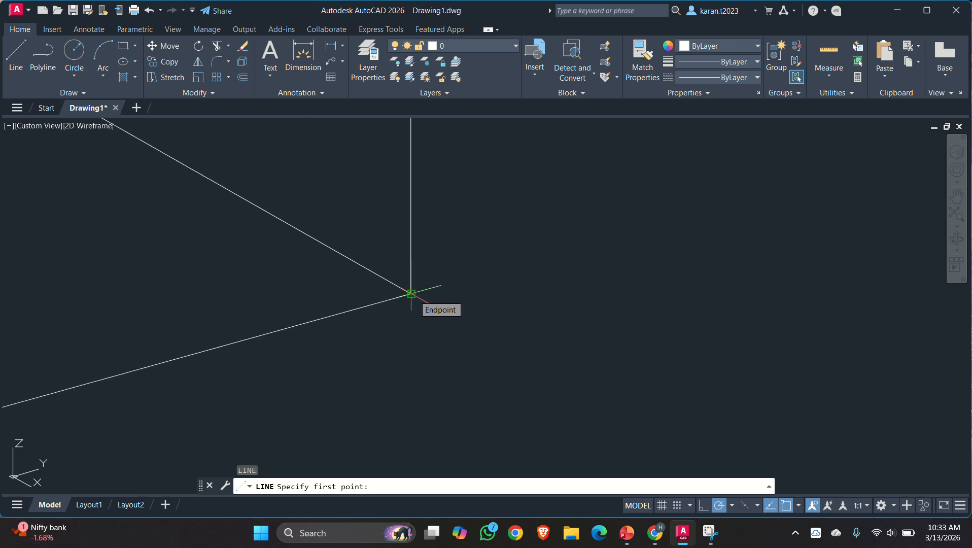
pyautogui.press('F4')
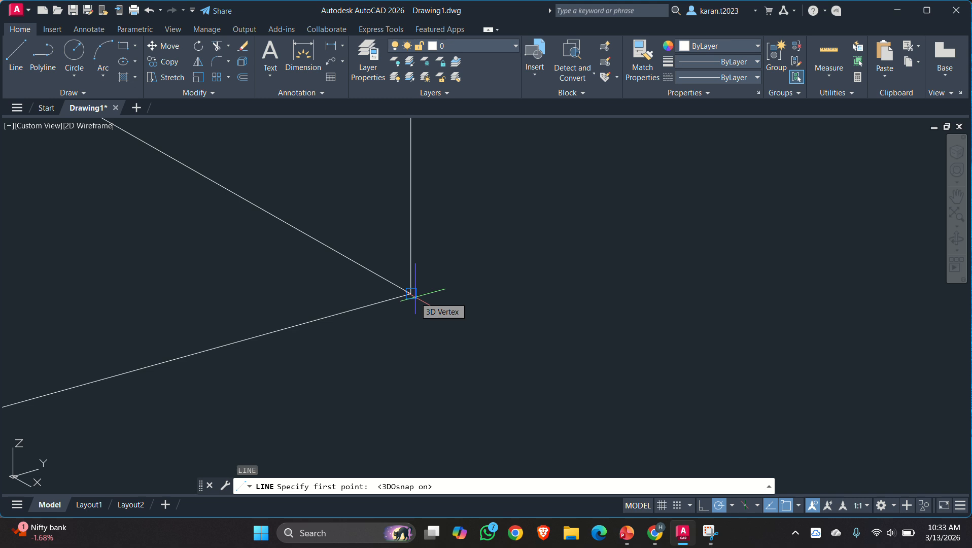
pyautogui.scroll(-8, 412, 294)
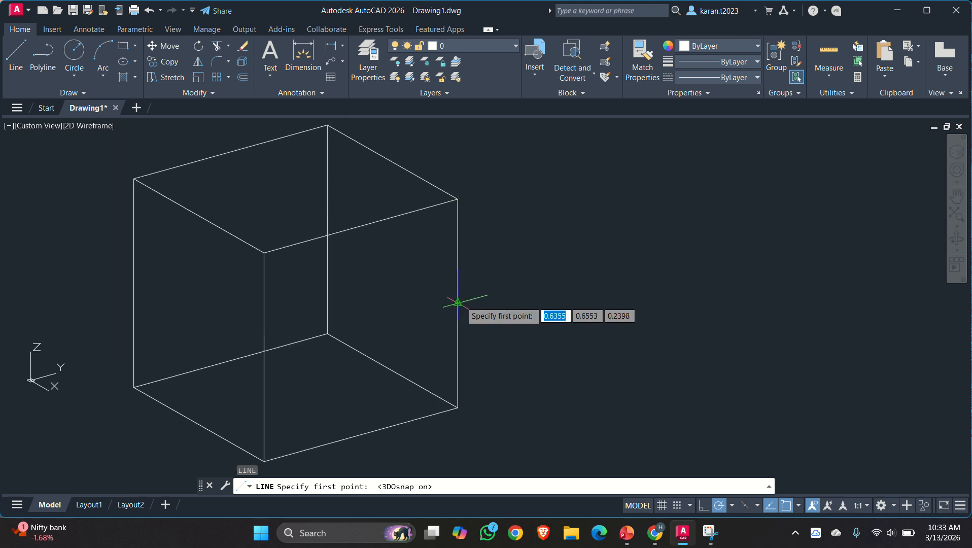
pyautogui.scroll(6, 455, 304)
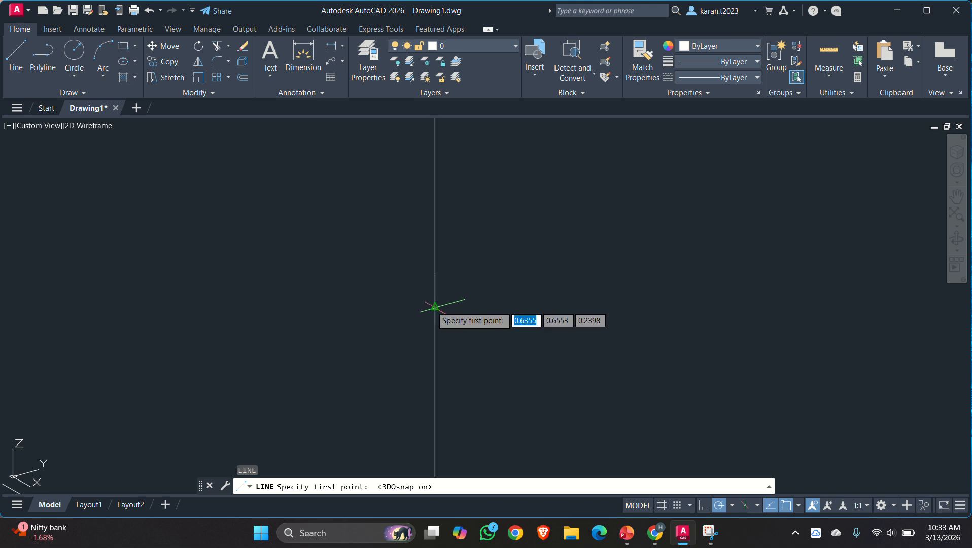
pyautogui.scroll(-5, 436, 305)
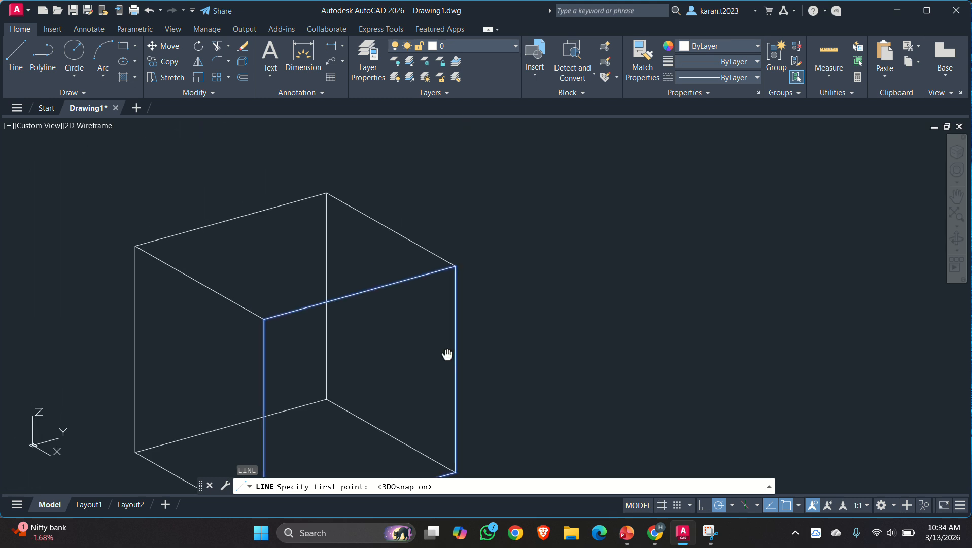
pyautogui.scroll(4, 446, 345)
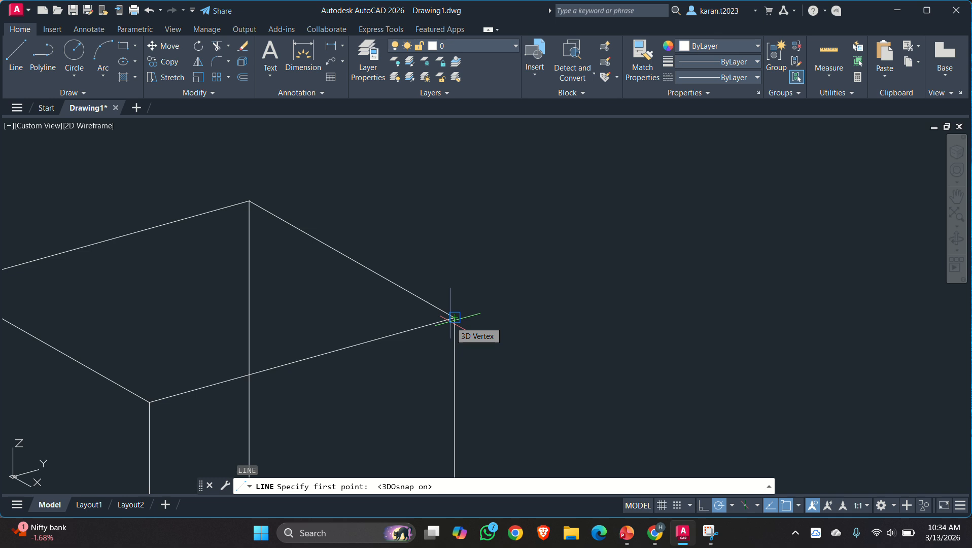
# - Turn 3D object snap off and preview the regular endpoint snap at the solid's upper corner
pyautogui.press('F4')
pyautogui.scroll(2, 451, 320)
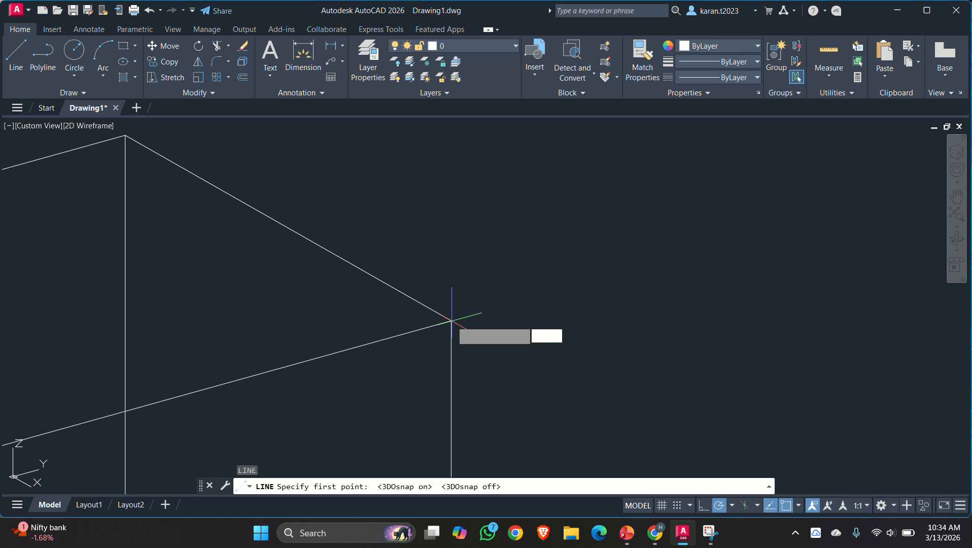
pyautogui.scroll(-3, 451, 321)
pyautogui.scroll(-4, 452, 320)
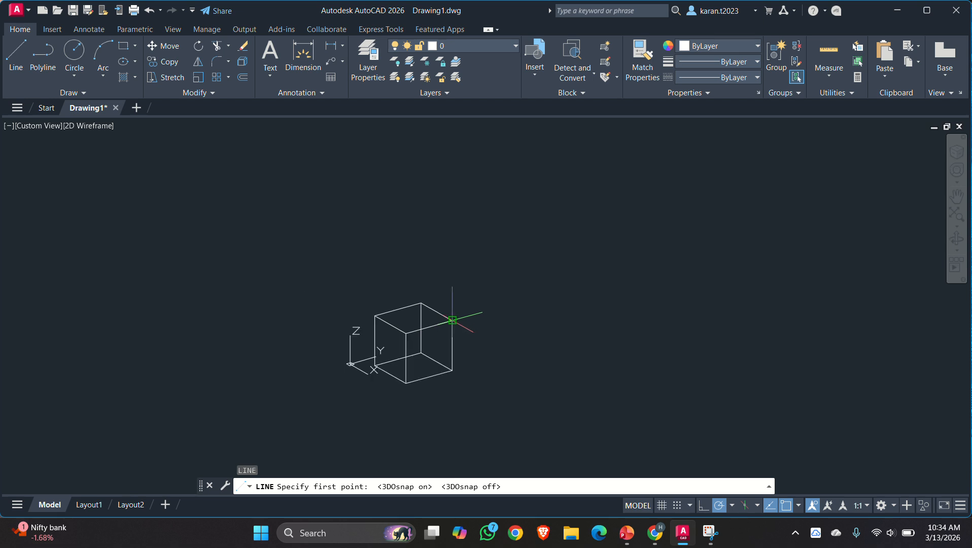
pyautogui.scroll(-2, 434, 311)
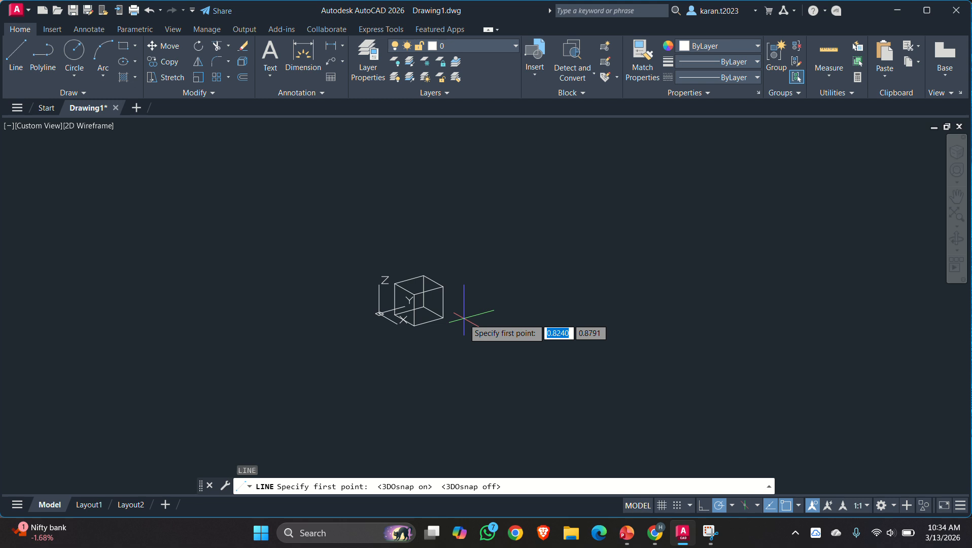
pyautogui.scroll(6, 401, 257)
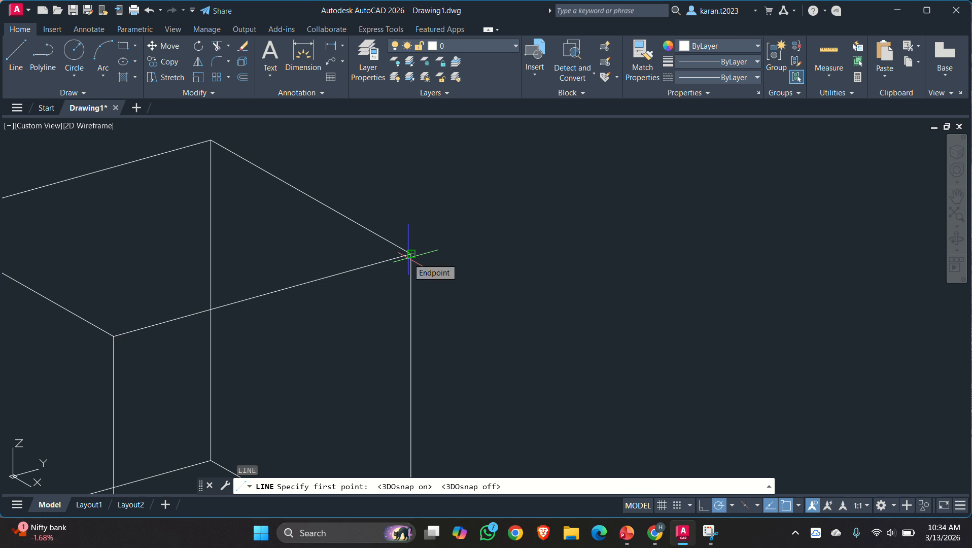
# - Turn 3D object snap back on at the solid's upper corner and cancel the line
pyautogui.press('F4')
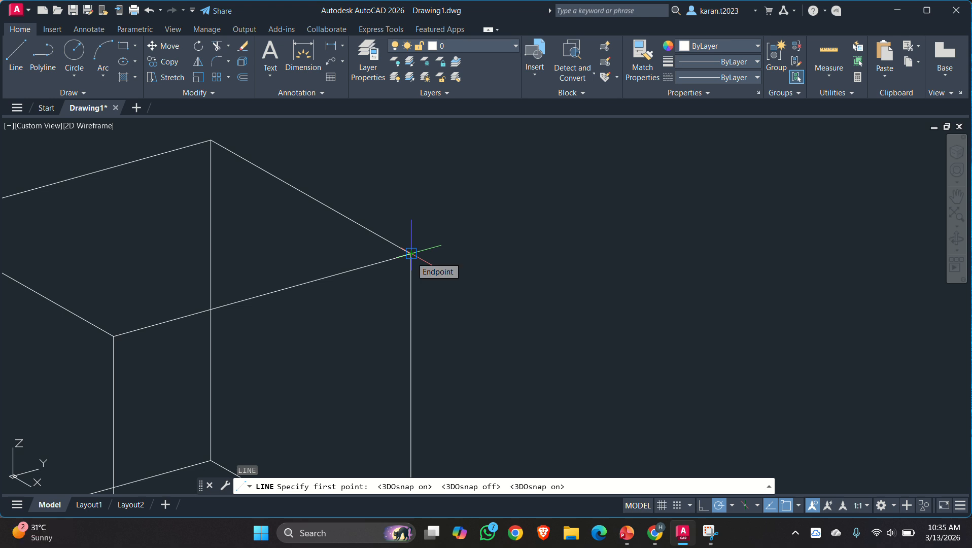
pyautogui.scroll(-5, 456, 285)
pyautogui.press('Escape')
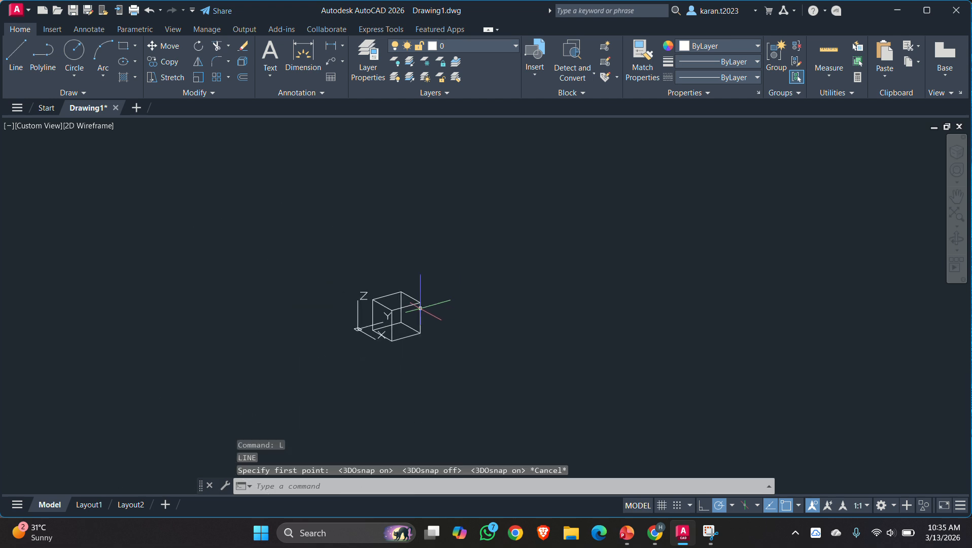
# - Orbit around the extruded solid to view it almost from above, and return to the Top view
pyautogui.moveTo(423, 304); pyautogui.dragTo(417, 403, button='middle')
pyautogui.scroll(-5, 398, 318)
pyautogui.scroll(14, 403, 315)
pyautogui.scroll(-6, 406, 338)
pyautogui.scroll(-2, 456, 308)
pyautogui.scroll(2, 455, 308)
pyautogui.scroll(2, 417, 404)
pyautogui.scroll(-2, 472, 329)
pyautogui.keyDown('shift'); pyautogui.moveTo(472, 329); pyautogui.dragTo(454, 367, button='middle'); pyautogui.keyUp('shift')
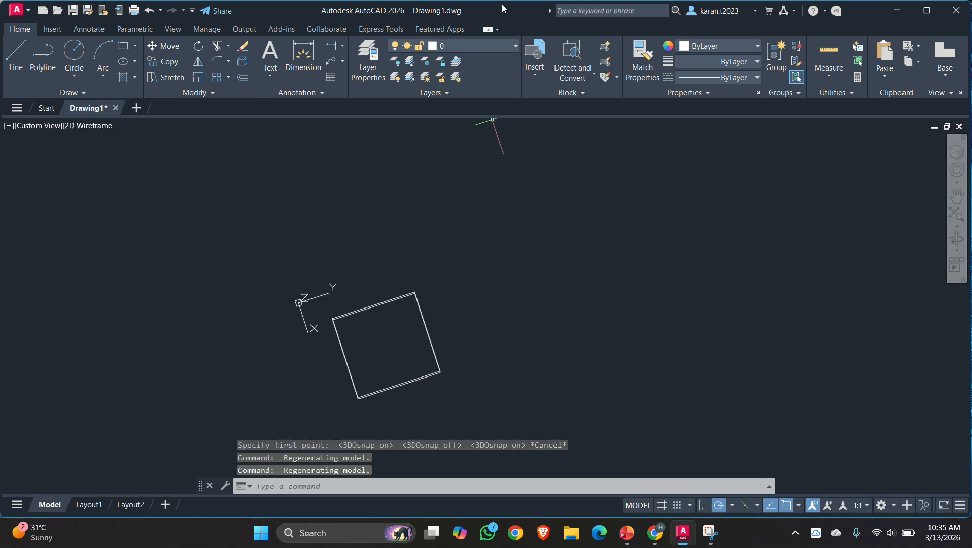
pyautogui.click(424, 24)
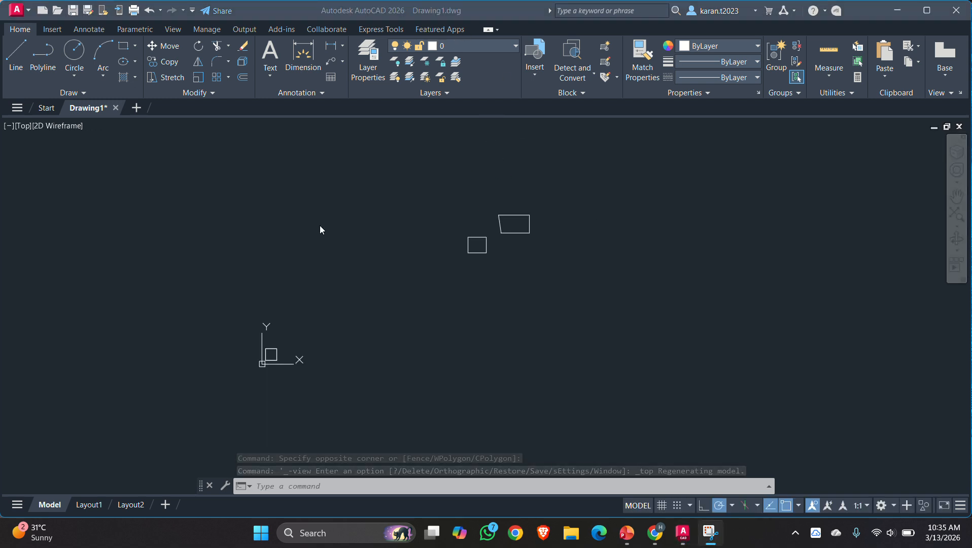
pyautogui.scroll(2, 368, 226)
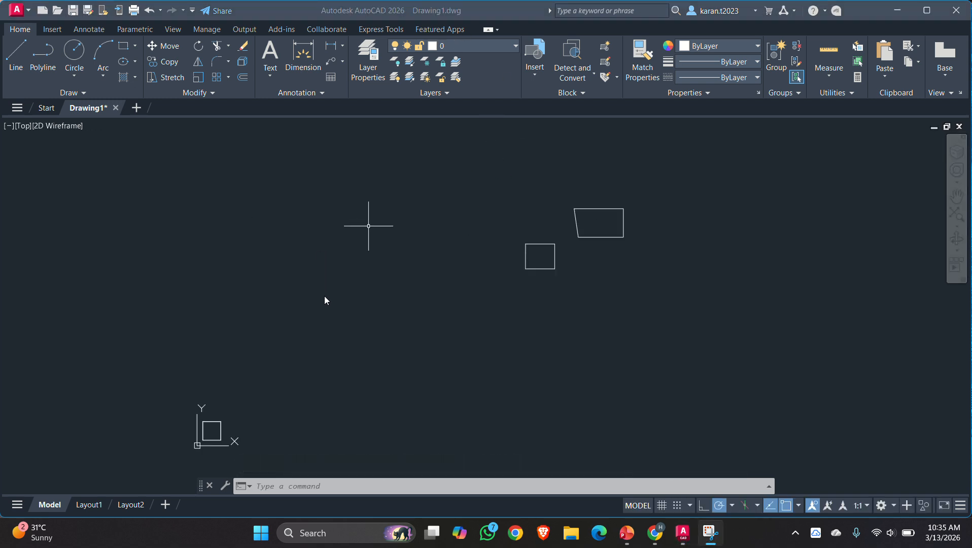
pyautogui.click(431, 295)
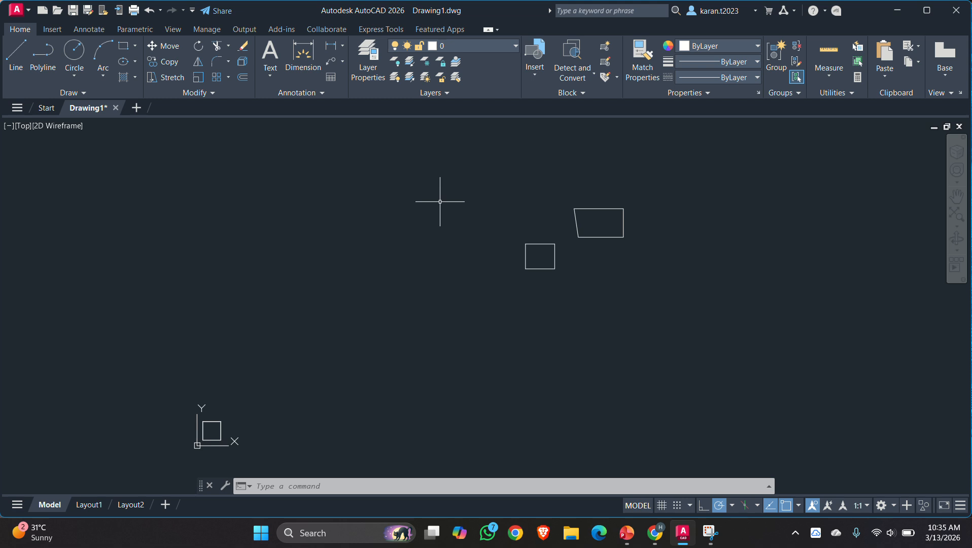
# - Orbit into an angled 3D view of the solid and restore the Top view
pyautogui.keyDown('shift'); pyautogui.moveTo(440, 202); pyautogui.dragTo(427, 297, button='middle'); pyautogui.keyUp('shift')
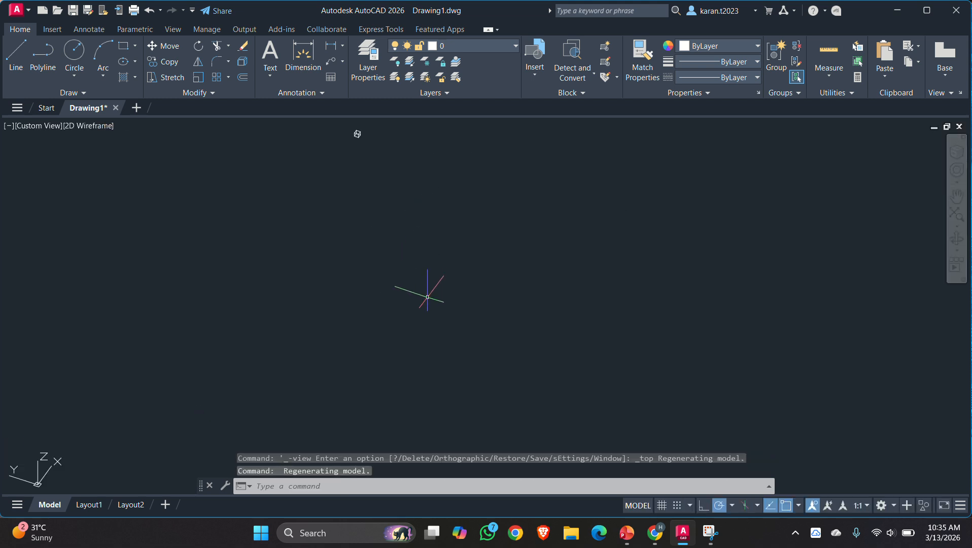
pyautogui.moveTo(432, 238); pyautogui.dragTo(410, 276, button='middle')
pyautogui.scroll(12, 350, 160)
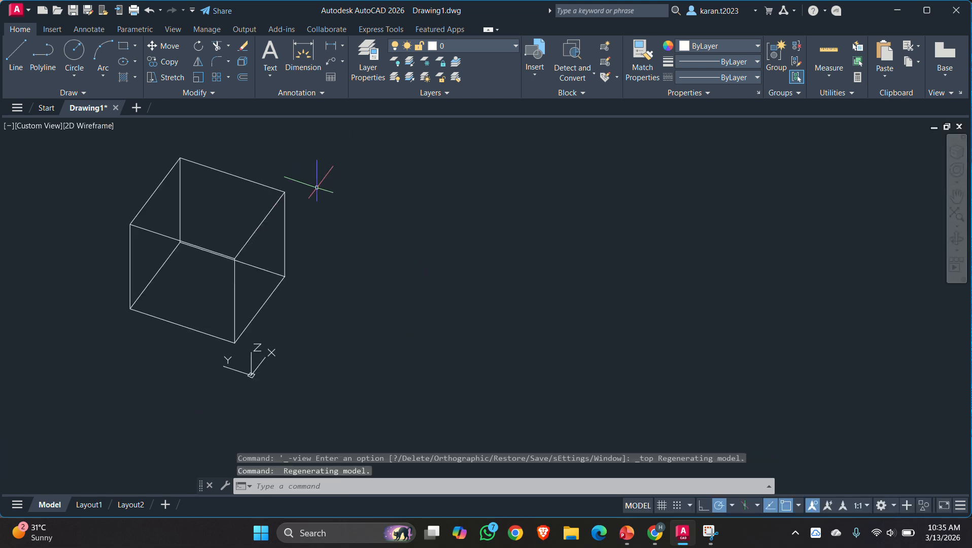
pyautogui.moveTo(266, 212); pyautogui.dragTo(321, 210, button='middle')
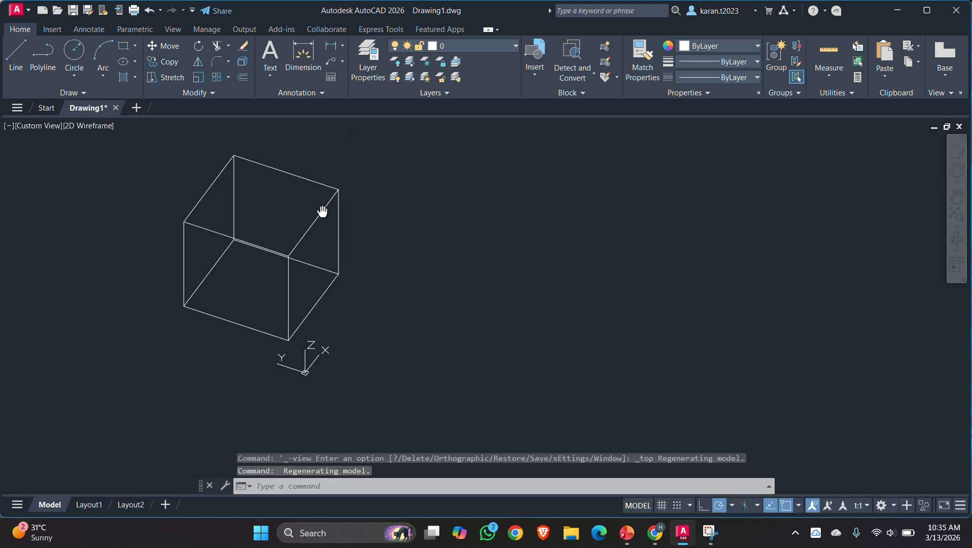
pyautogui.click(29, 127)
pyautogui.click(55, 156)
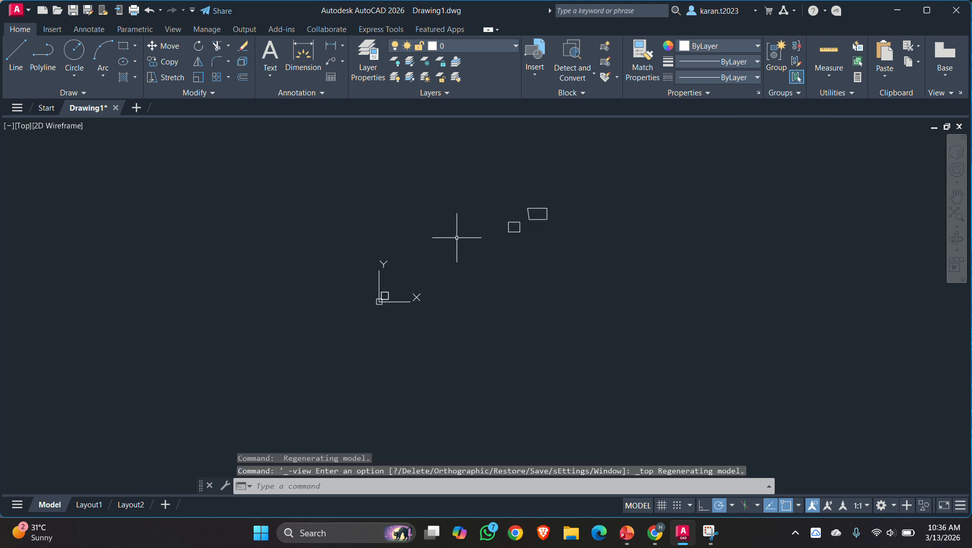
# - Erase all objects from the drawing, including the 2D outlines and the extruded solid
pyautogui.scroll(8, 525, 246)
pyautogui.moveTo(516, 256); pyautogui.dragTo(465, 226, button='middle')
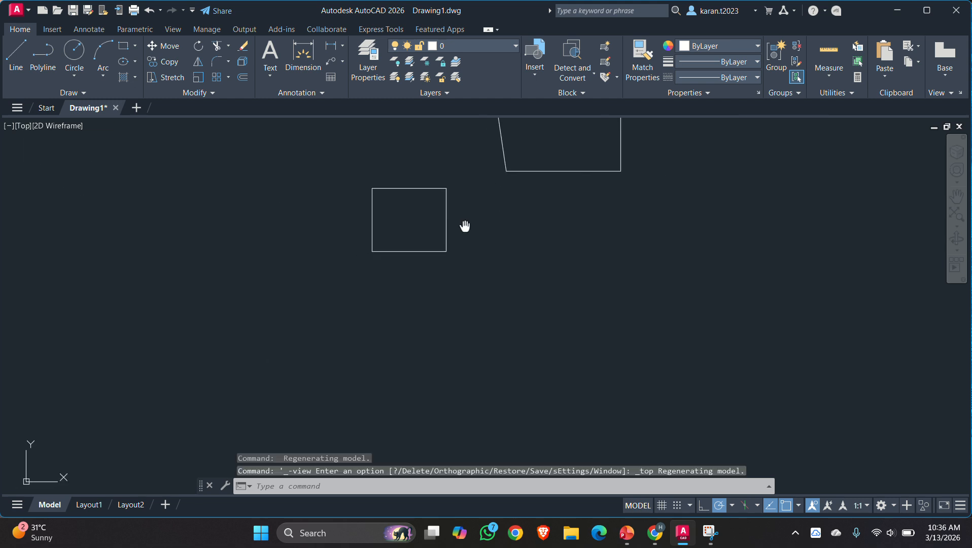
pyautogui.scroll(-8, 533, 211)
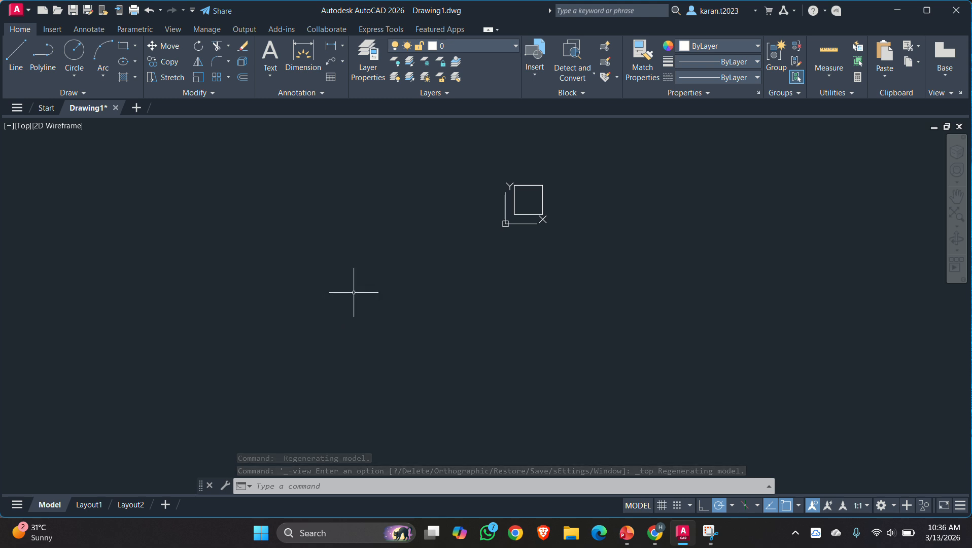
pyautogui.scroll(-5, 460, 272)
pyautogui.moveTo(461, 272); pyautogui.dragTo(412, 302, button='middle')
pyautogui.click(591, 304)
pyautogui.scroll(-5, 452, 240)
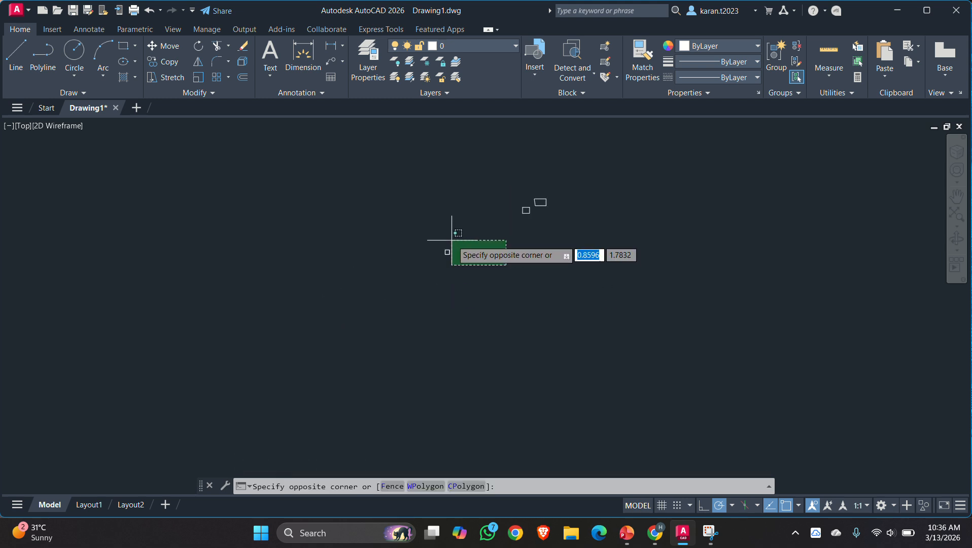
pyautogui.scroll(-4, 452, 240)
pyautogui.click(462, 243)
pyautogui.scroll(2, 496, 241)
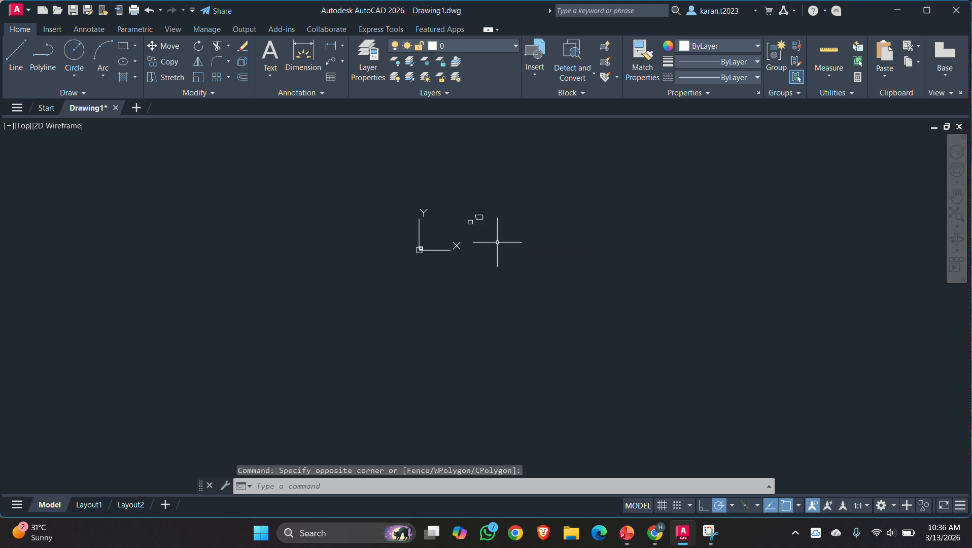
pyautogui.hotkey('ctrl', 'a')
pyautogui.press('Delete')
# - Open the Drawing Units settings for the emptied drawing with the UNITS command
pyautogui.moveTo(493, 172); pyautogui.dragTo(382, 284, button='middle')
pyautogui.scroll(-5, 418, 256)
pyautogui.scroll(5, 405, 271)
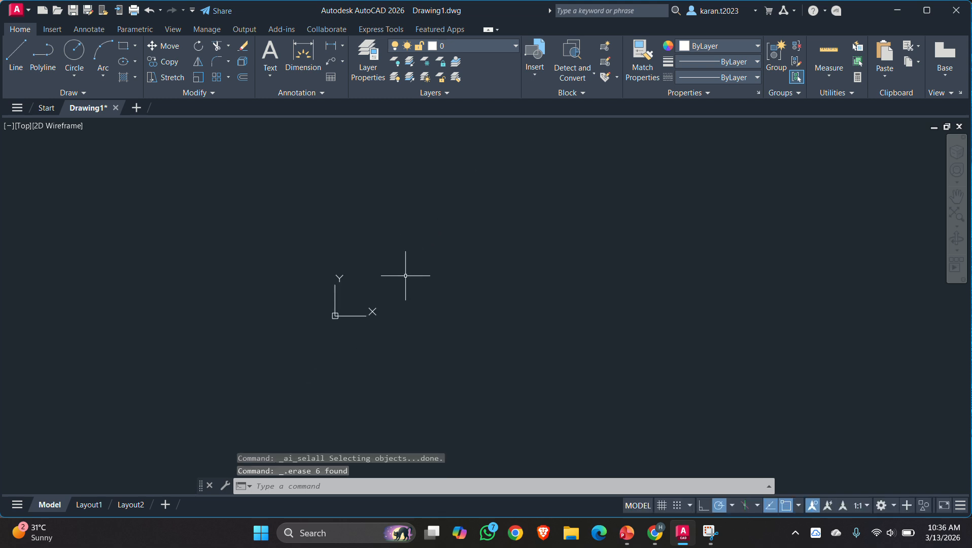
pyautogui.scroll(3, 352, 317)
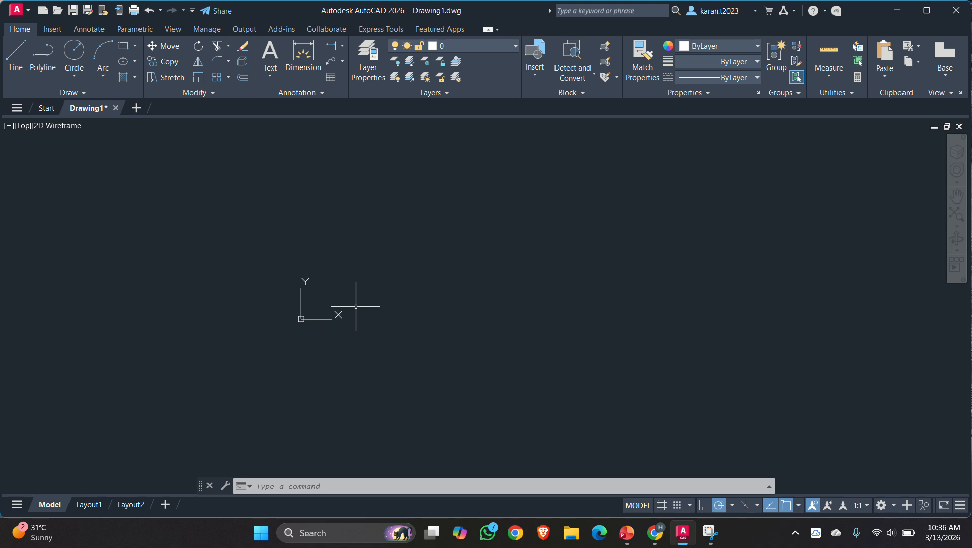
pyautogui.scroll(8, 316, 299)
pyautogui.moveTo(315, 299); pyautogui.dragTo(435, 258, button='middle')
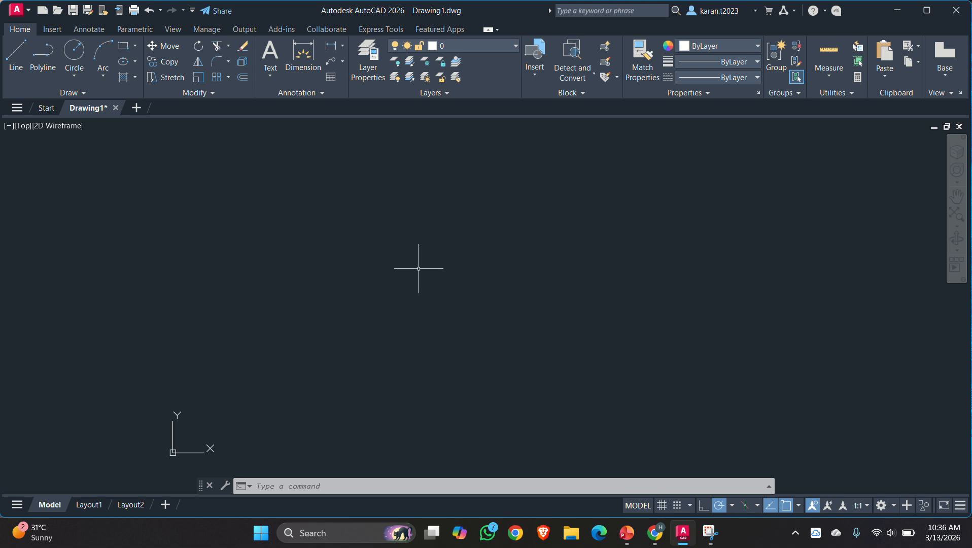
pyautogui.press('F5')
pyautogui.write('UN')
pyautogui.press('Return')
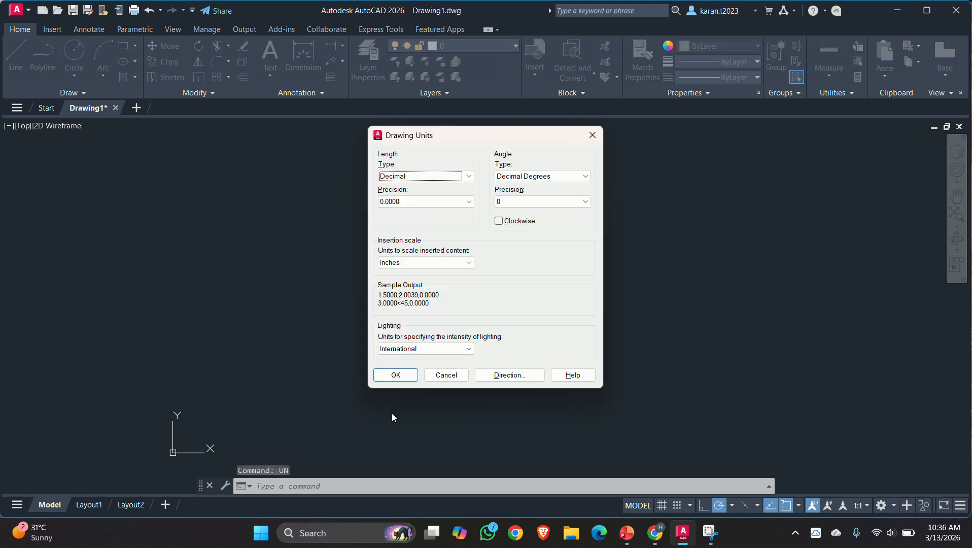